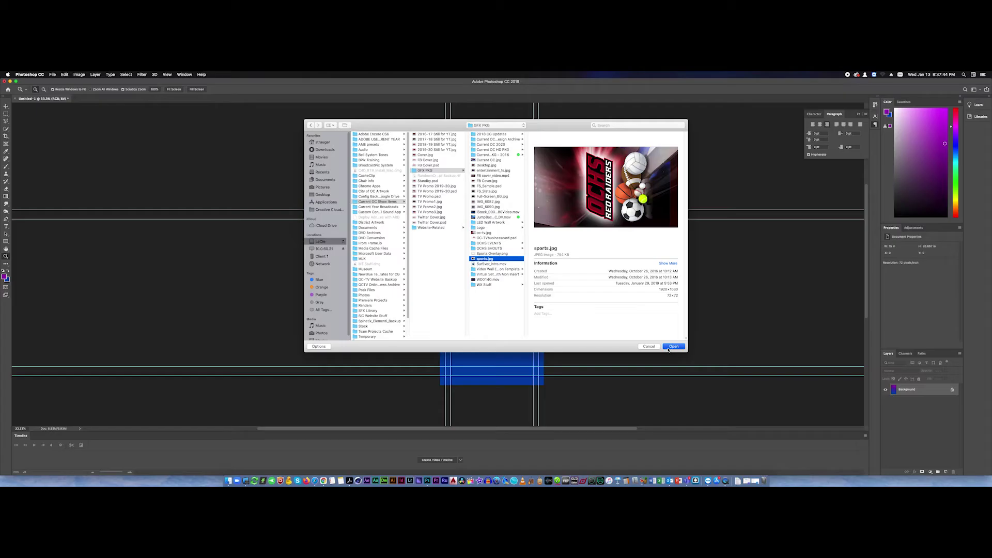
# - Open sports.jpg from the GFX PKG folder
pyautogui.click(673, 346)
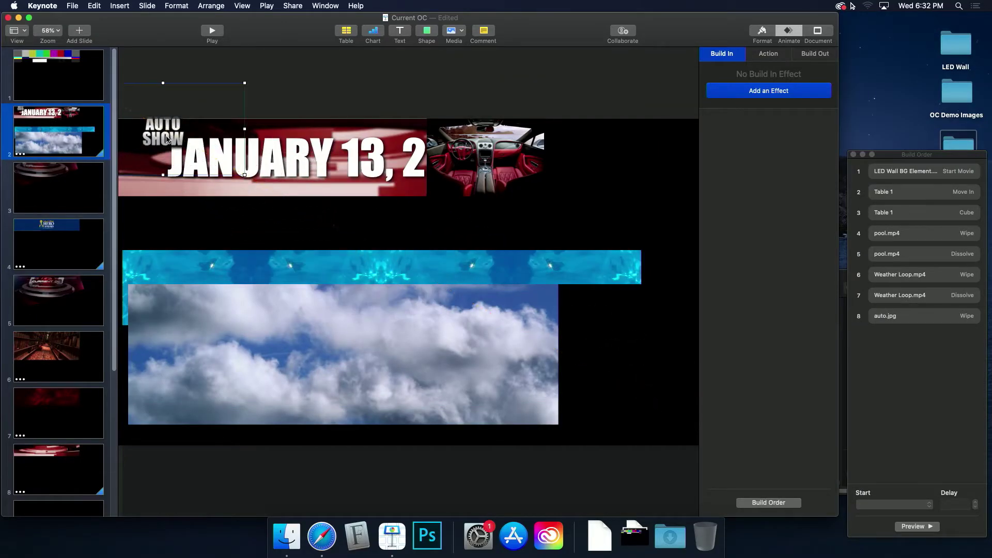
# - Switch to Keynote and move the AUTO SHOW text image over the red car interior picture on slide 2
pyautogui.moveTo(166, 140); pyautogui.dragTo(503, 178)
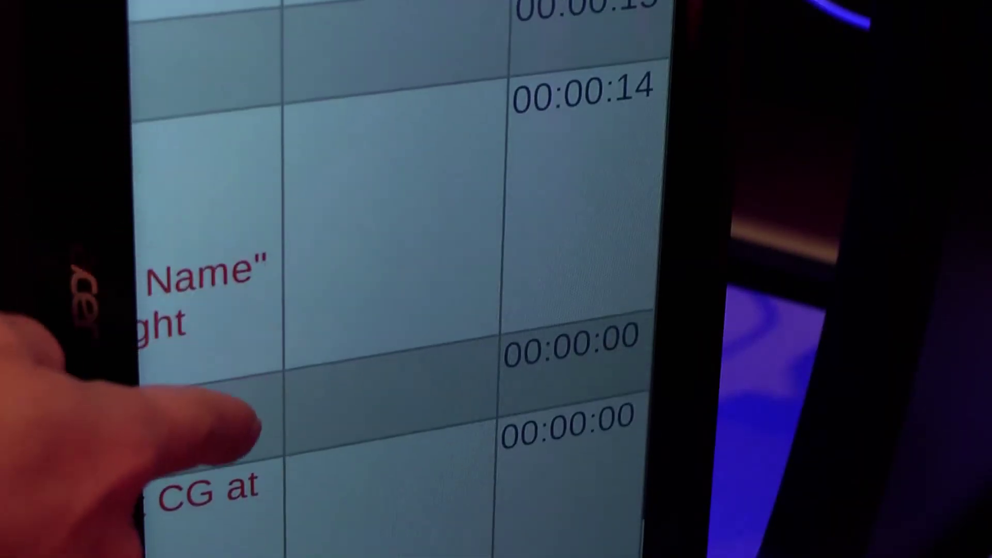
pyautogui.scroll(-10, 256, 426)
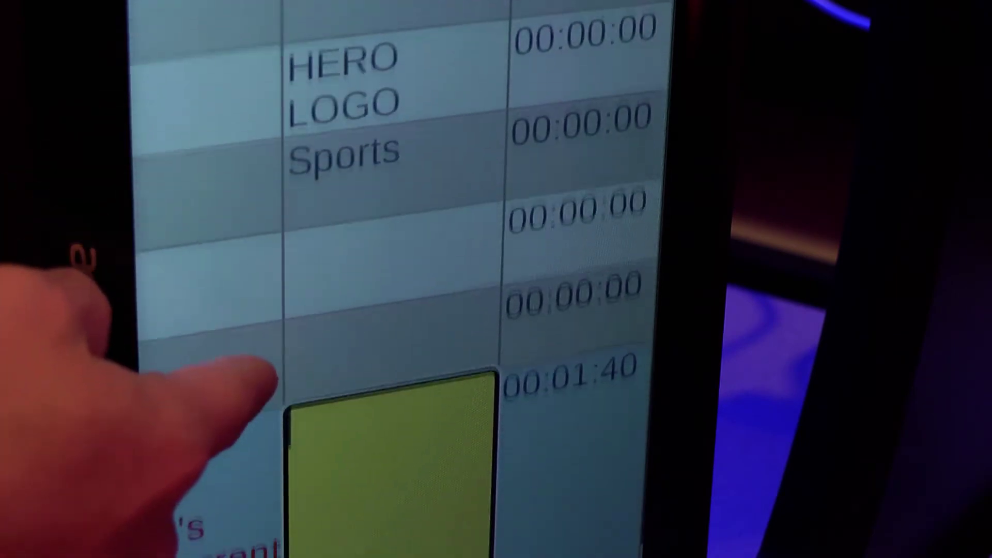
pyautogui.scroll(5, 268, 383)
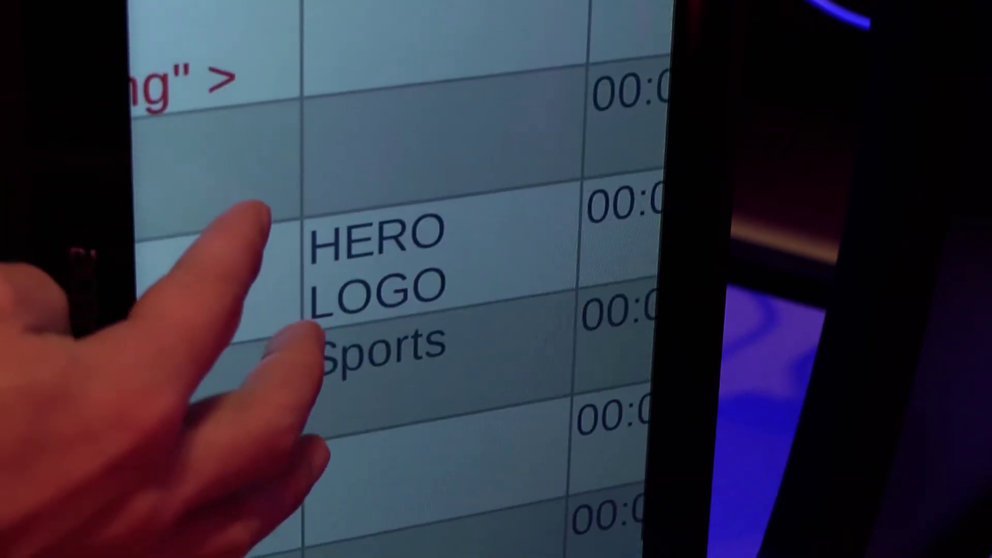
pyautogui.scroll(10, 266, 298)
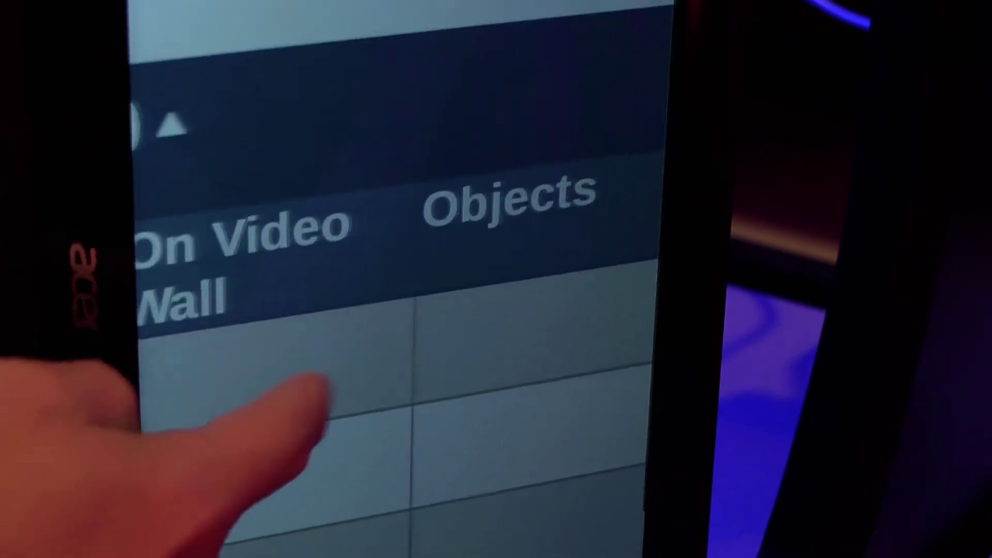
pyautogui.scroll(-5, 253, 361)
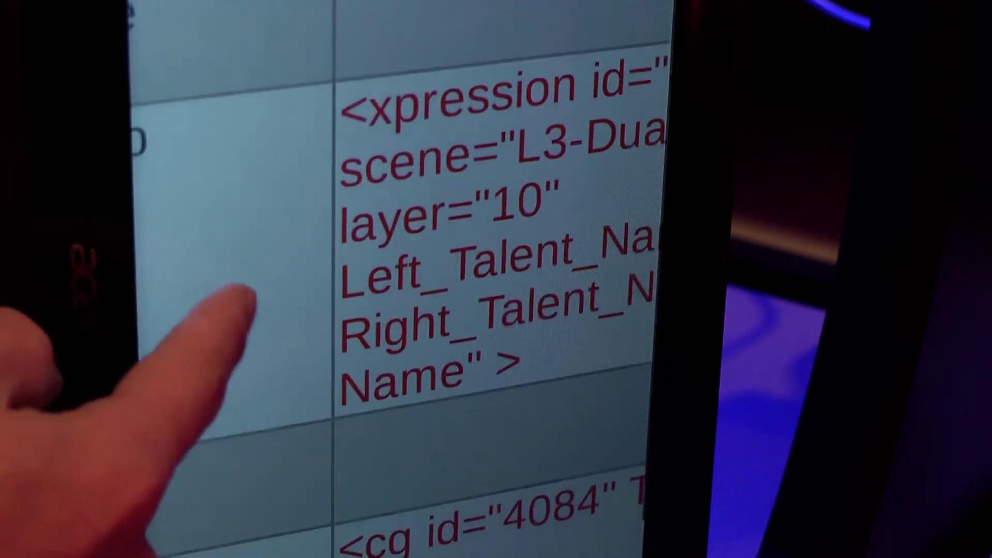
pyautogui.hscroll(3, 258, 393)
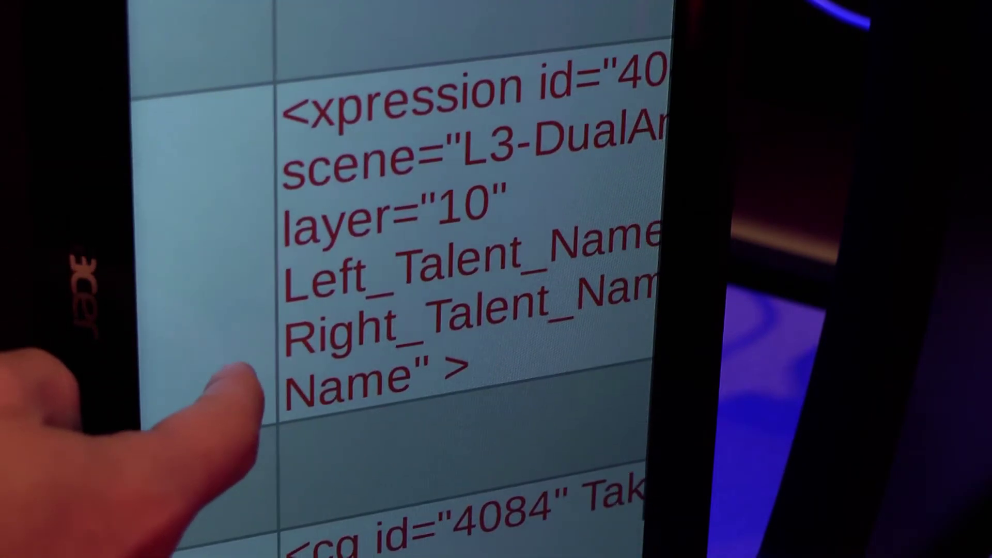
pyautogui.scroll(-5, 258, 393)
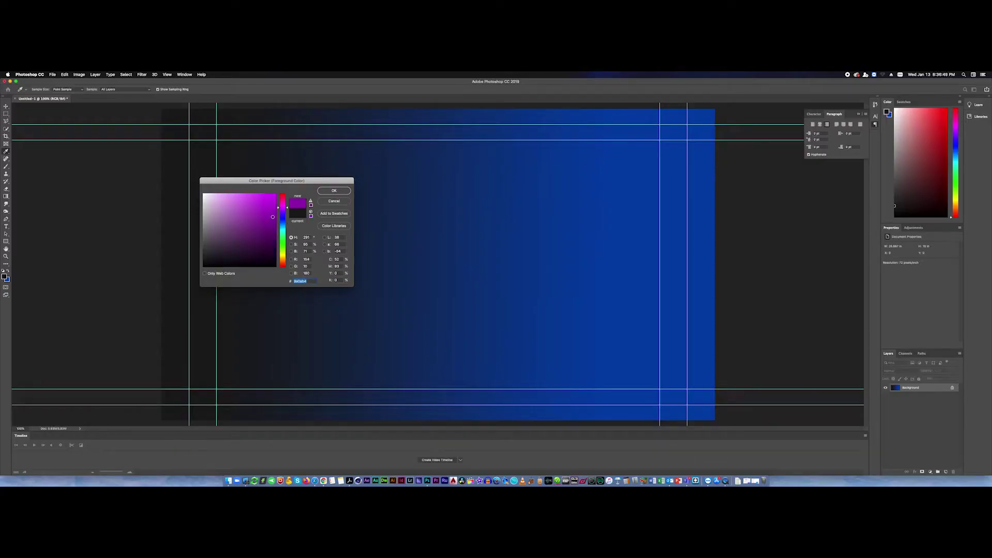
# - In Photoshop, set the foreground colour to purple and fill the Background layer with a horizontal purple-to-blue gradient
pyautogui.press('Return')
pyautogui.press('g')
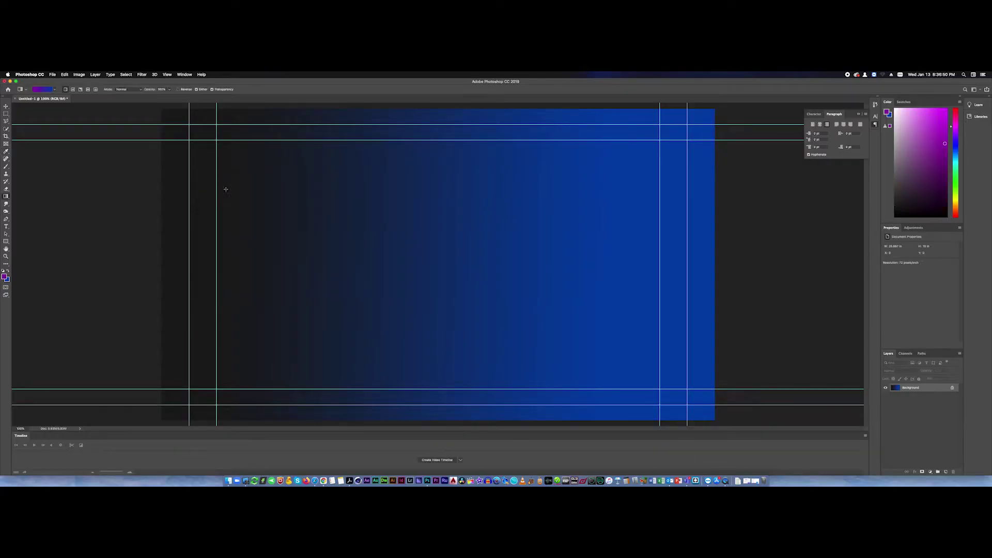
pyautogui.moveTo(595, 259); pyautogui.dragTo(577, 263)
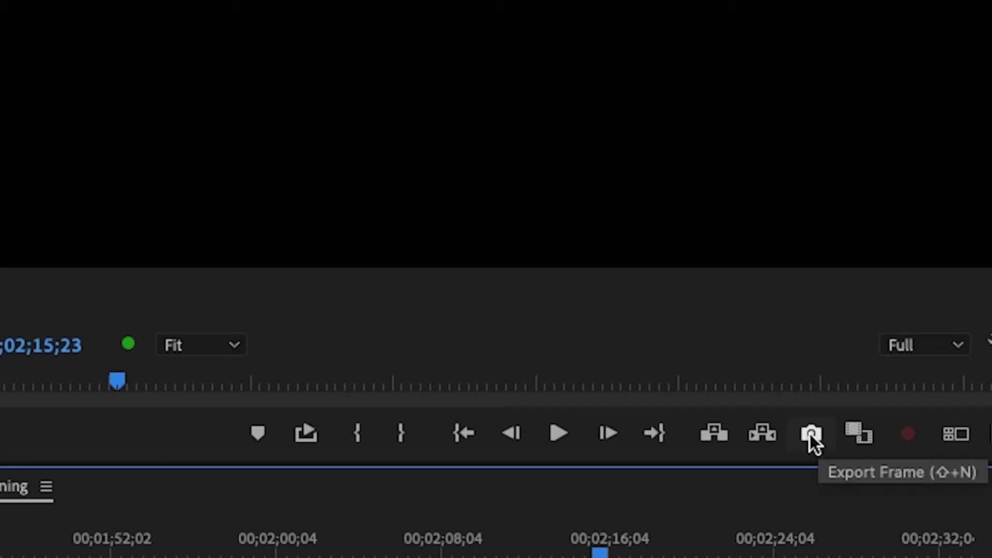
# - Switch to Premiere Pro and export the frame at 02;15;23 as a still image
pyautogui.click(810, 436)
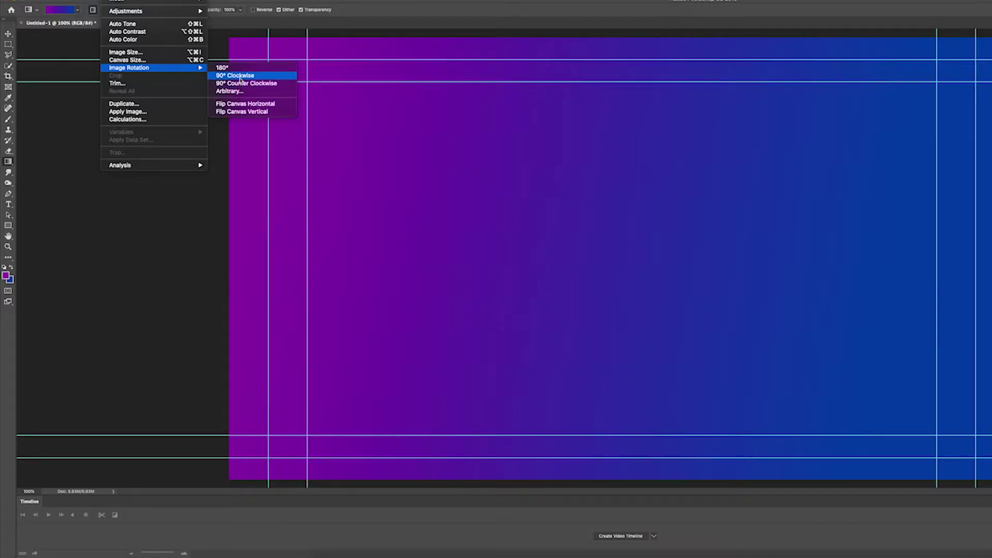
# - Switch to Photoshop and rotate the purple-to-blue gradient canvas 90° clockwise
pyautogui.click(241, 77)
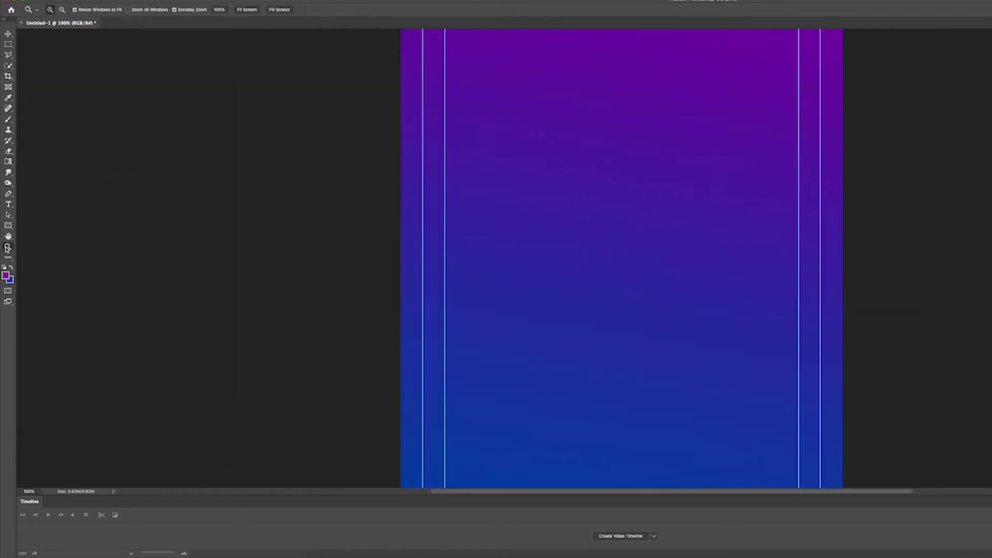
pyautogui.keyDown('alt'); pyautogui.click(538, 219); pyautogui.keyUp('alt')
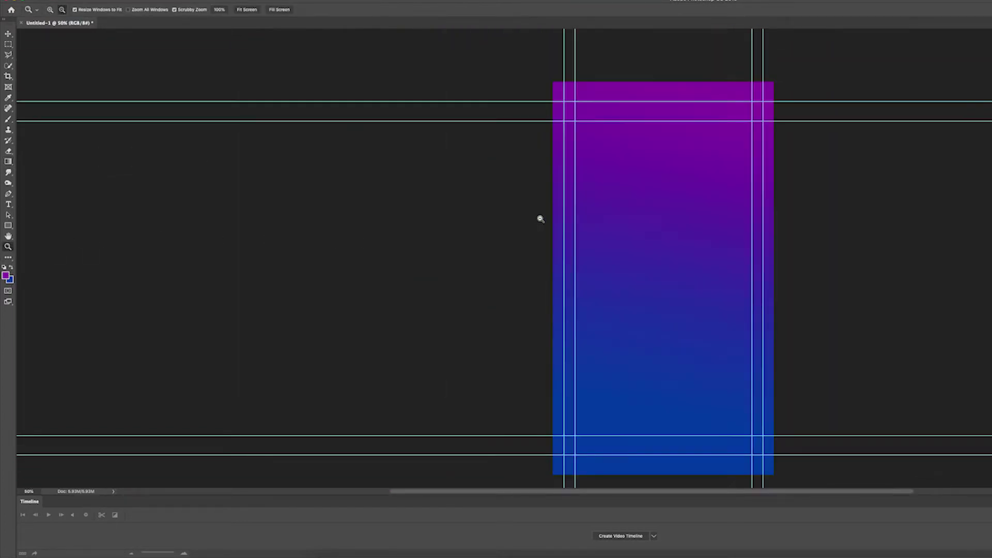
pyautogui.keyDown('alt'); pyautogui.click(546, 218); pyautogui.keyUp('alt')
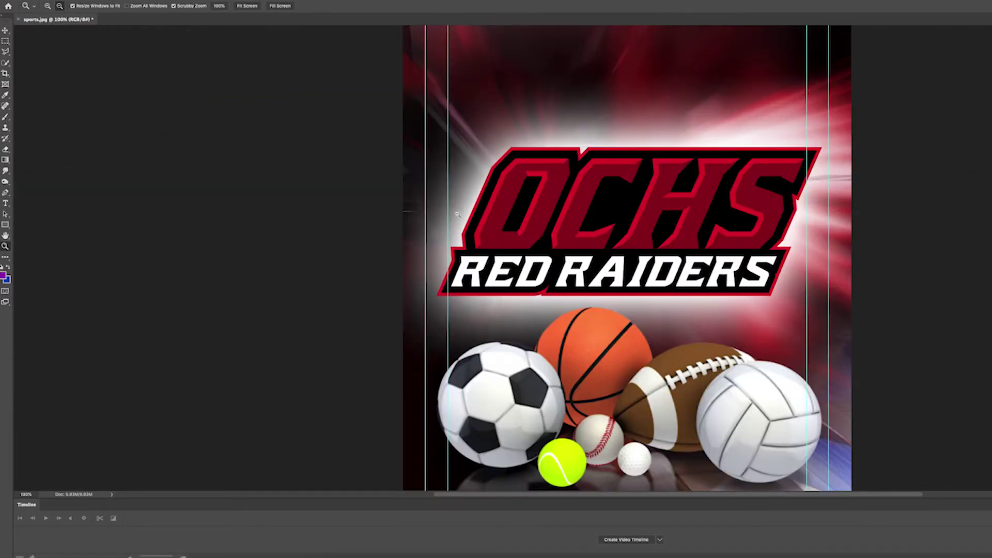
# - View the whole vertical sports.jpg and browse the Film & Video presets for a new document
pyautogui.keyDown('alt'); pyautogui.click(457, 214); pyautogui.keyUp('alt')
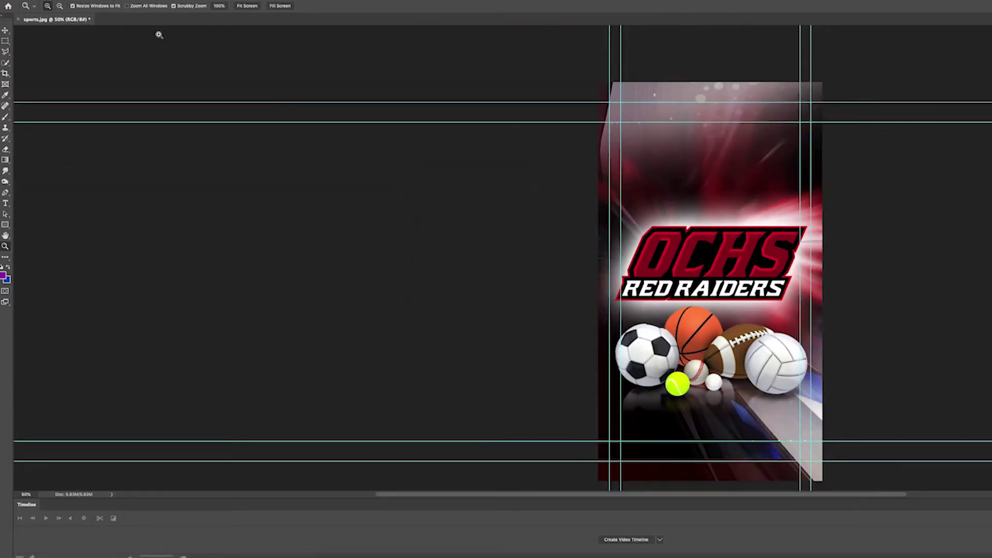
pyautogui.click(111, 0)
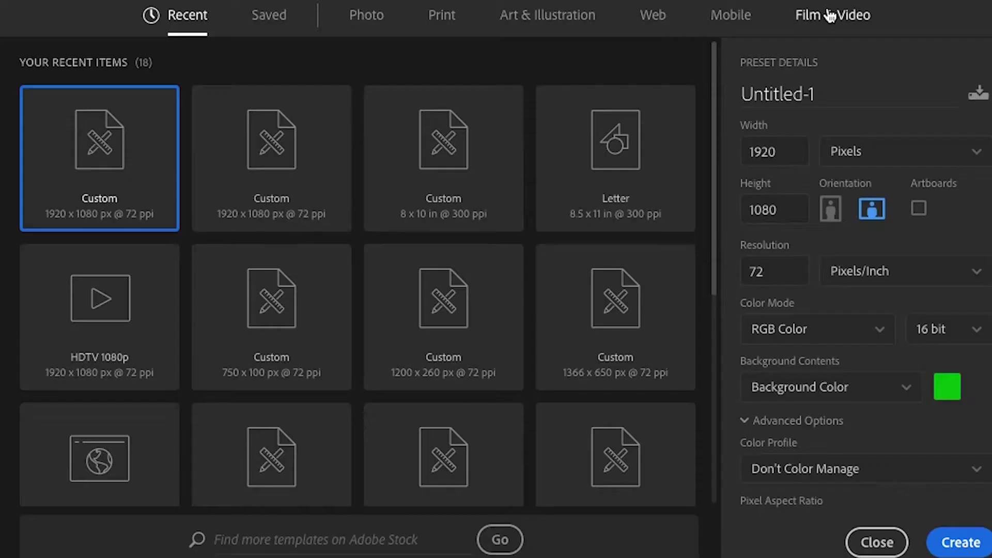
pyautogui.click(825, 15)
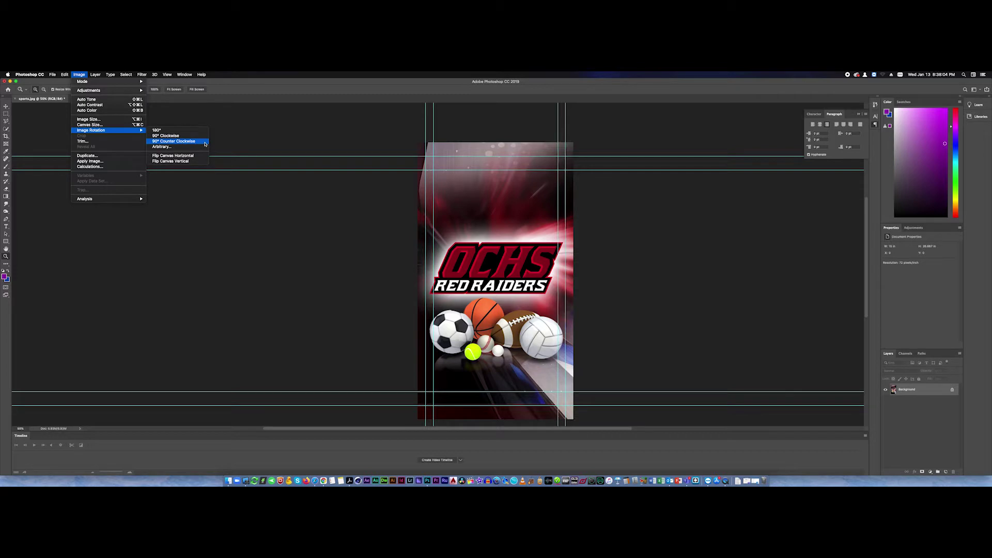
# - Rotate the vertical sports.jpg canvas 90° counter-clockwise and start saving it with Save As
pyautogui.click(205, 141)
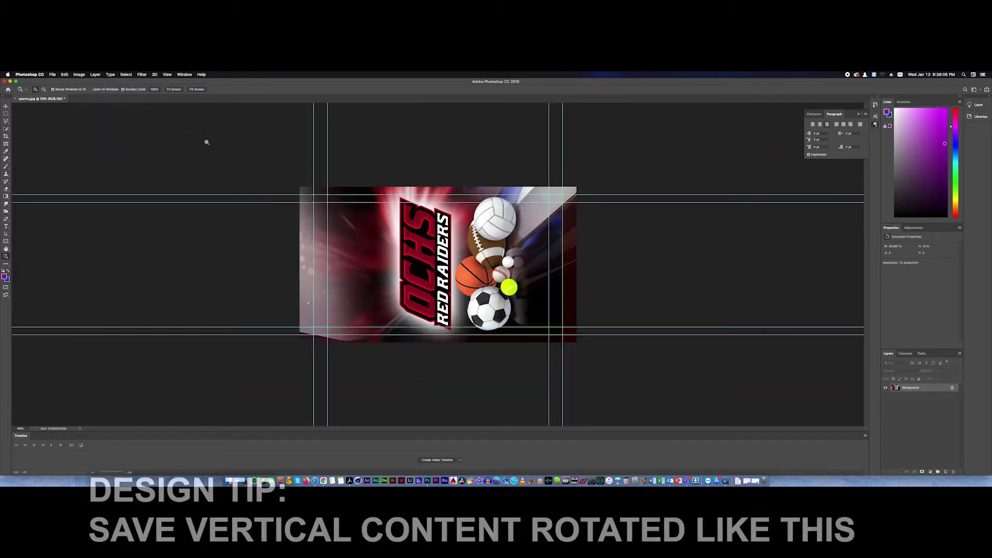
pyautogui.click(53, 74)
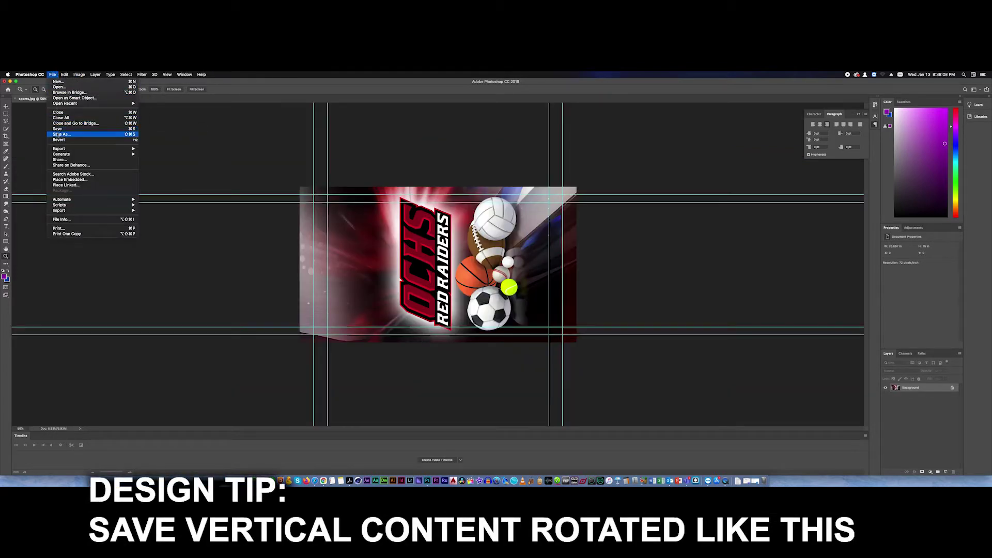
pyautogui.click(58, 135)
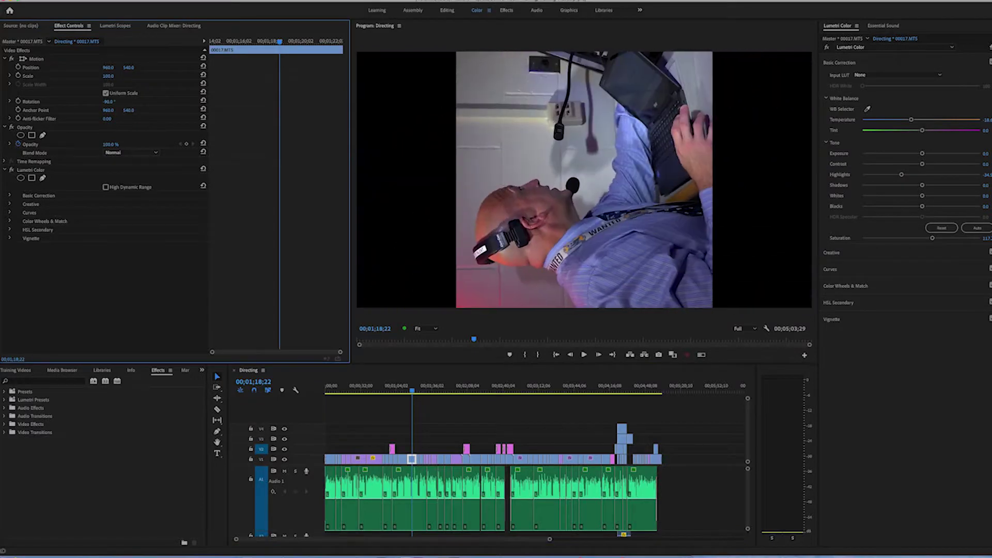
# - In Premiere Pro, scale the sideways clip to about 177 and set its vertical position to about 395
pyautogui.moveTo(108, 77)
pyautogui.mouseDown()
pyautogui.moveTo(137, 78)
pyautogui.moveTo(106, 67)
pyautogui.mouseUp()
# - Add a two-line text title reading DIRECTING 101 over the clip in the program frame
pyautogui.press('t')
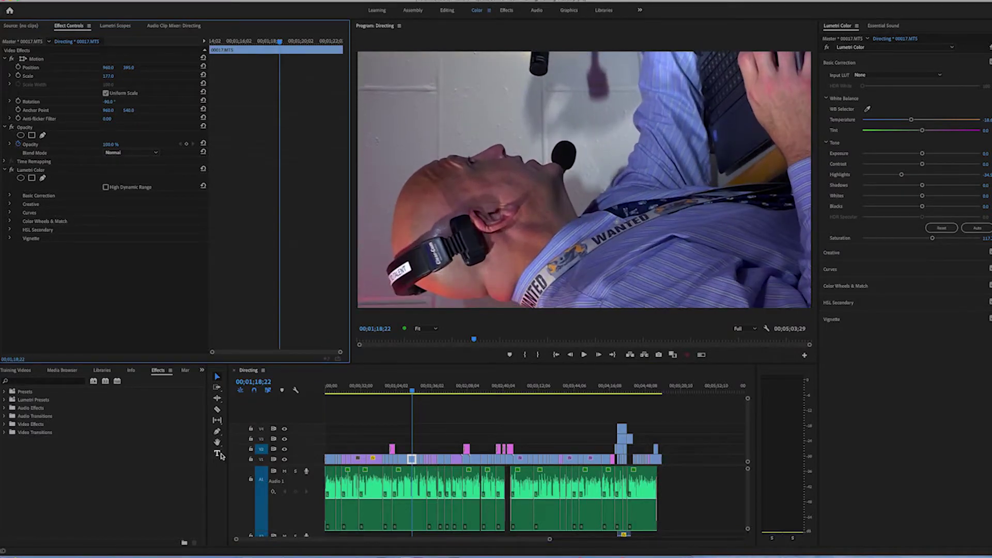
pyautogui.click(469, 193)
pyautogui.write('DIRECTING')
pyautogui.press('Return')
pyautogui.write('101')
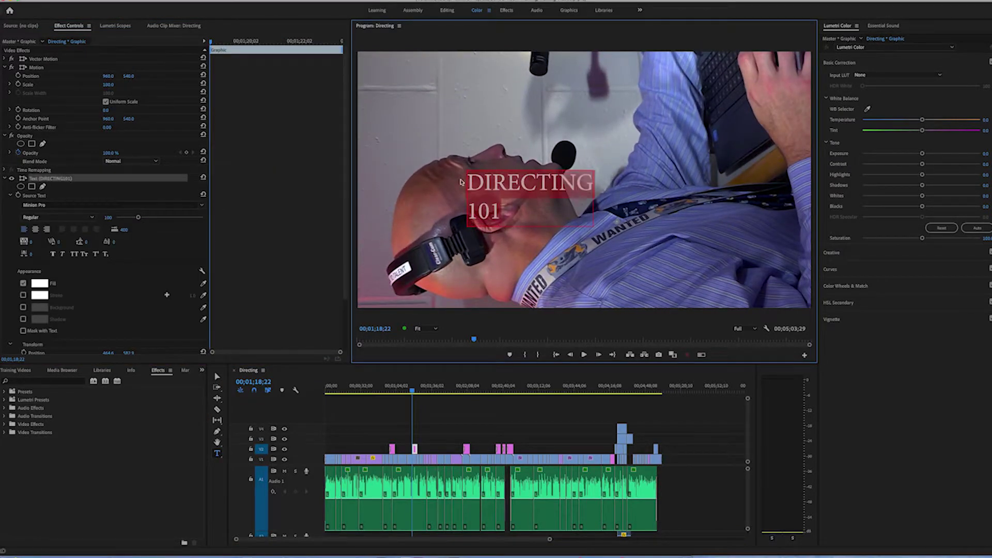
# - Enlarge the DIRECTING 101 title, set its font to Impact and centre-align its lines
pyautogui.moveTo(138, 217); pyautogui.dragTo(198, 217)
pyautogui.click(111, 204)
pyautogui.write('Impact')
pyautogui.press('Return')
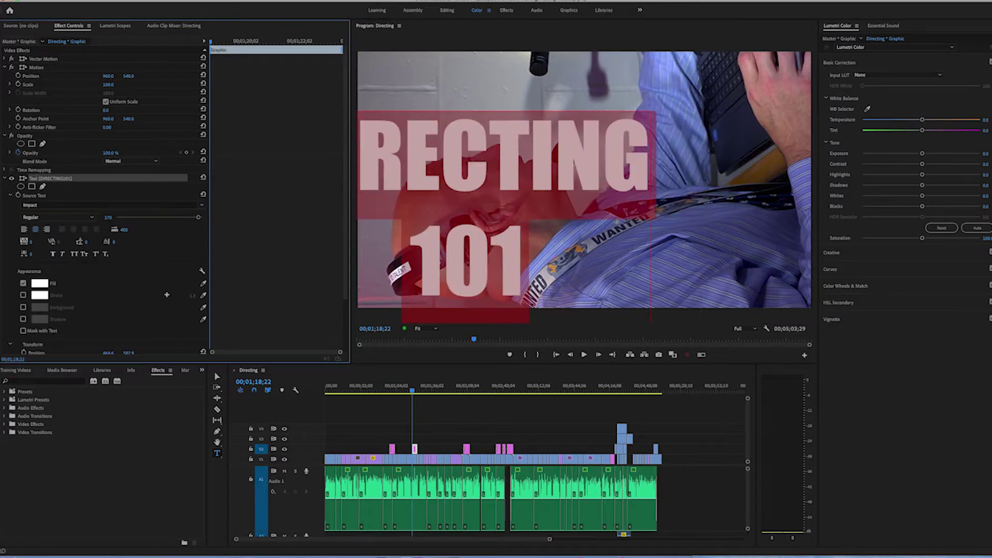
# - Rotate the title graphic to -90° and reduce the text size to 221 so it fits the frame
pyautogui.click(105, 110)
pyautogui.write('-90')
pyautogui.press('Return')
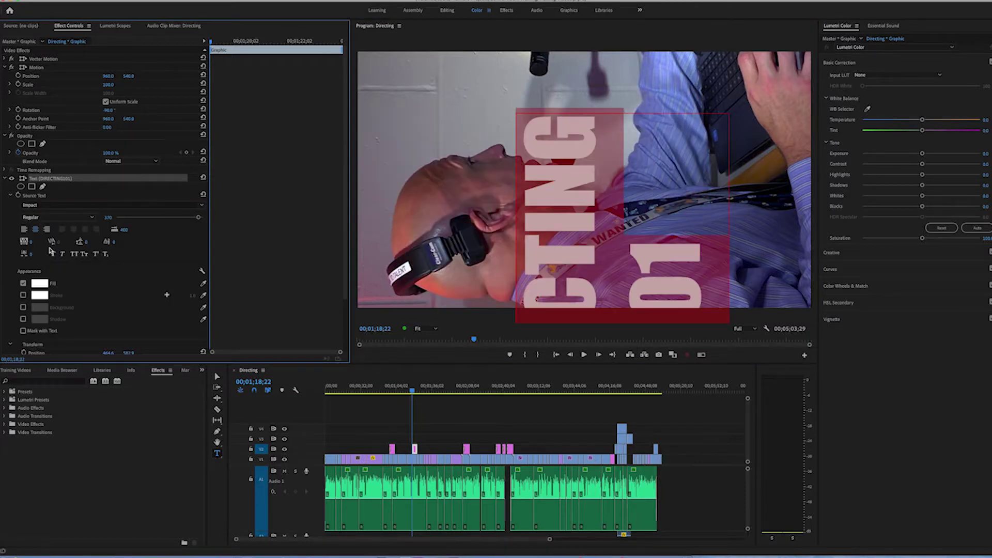
pyautogui.scroll(-3, 50, 250)
pyautogui.moveTo(198, 154); pyautogui.dragTo(164, 155)
# - Add a red stroke to the title text
pyautogui.click(23, 232)
pyautogui.click(40, 231)
pyautogui.click(320, 124)
pyautogui.click(393, 122)
# - Add a black shadow to the title text and increase the shadow's distance
pyautogui.click(23, 255)
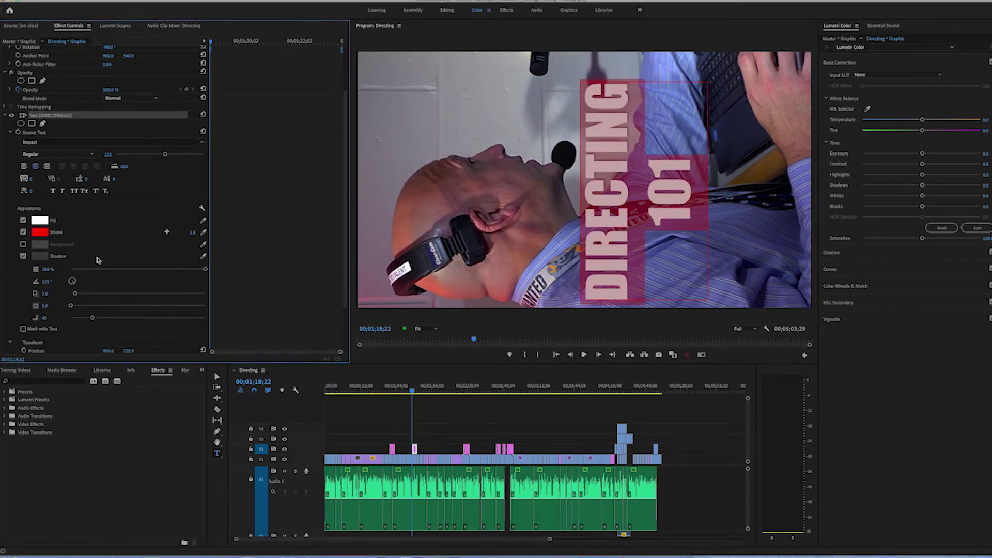
pyautogui.click(39, 255)
pyautogui.click(394, 122)
pyautogui.moveTo(75, 293); pyautogui.dragTo(95, 294)
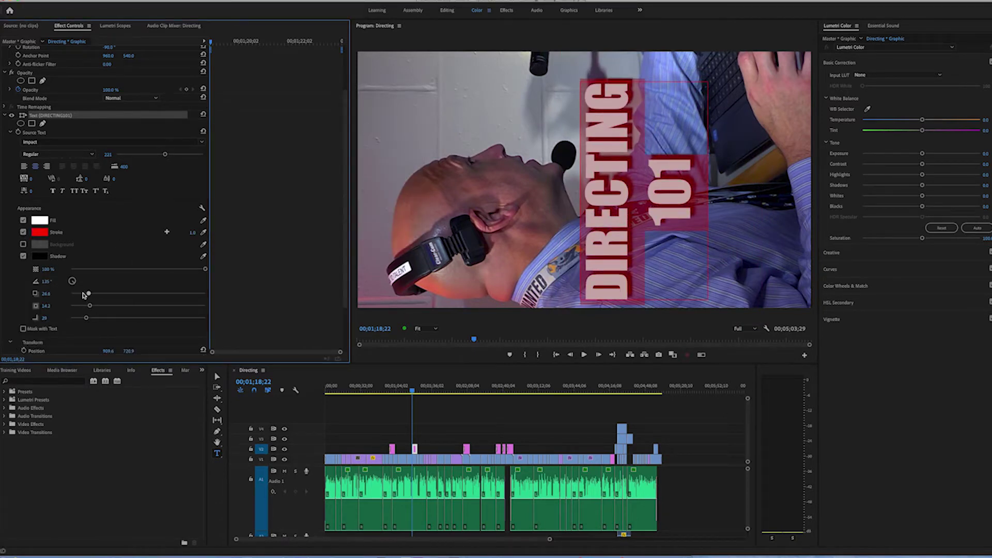
# - Reposition the vertical title over the clip and adjust the width of its red stroke
pyautogui.moveTo(191, 232); pyautogui.dragTo(214, 370)
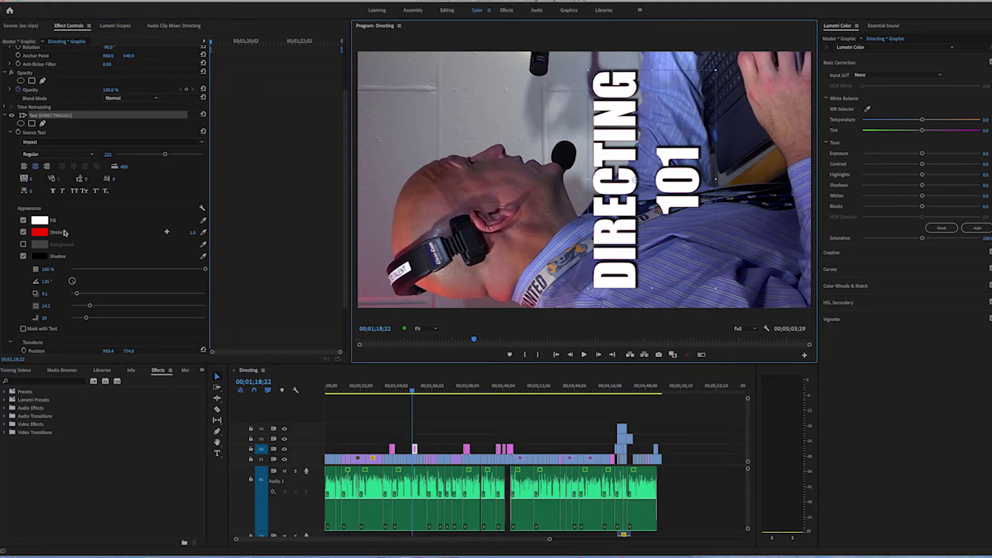
pyautogui.moveTo(192, 232); pyautogui.dragTo(181, 232)
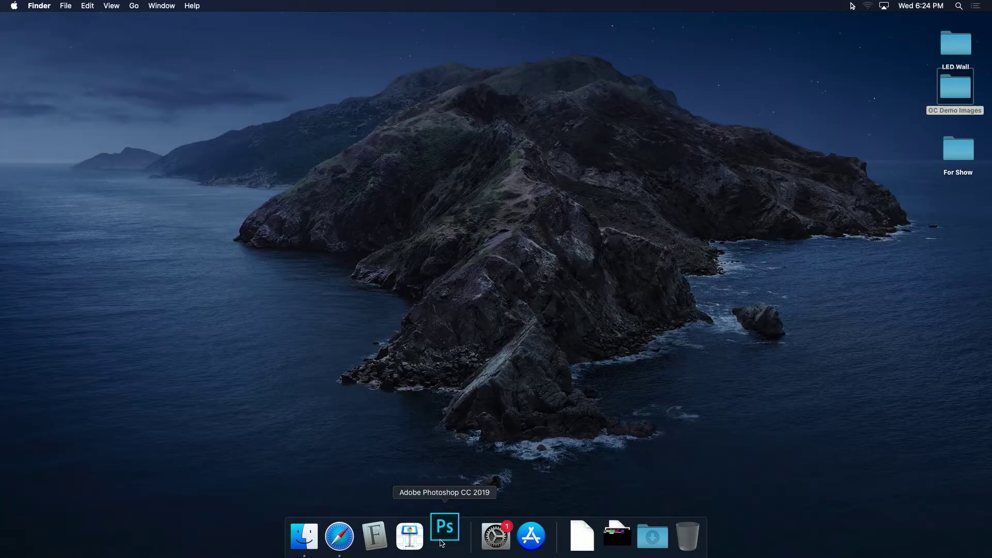
# - Switch to Photoshop and replace the TEXT HERE wording in the text template with AUTO SHOW on two lines
pyautogui.click(443, 534)
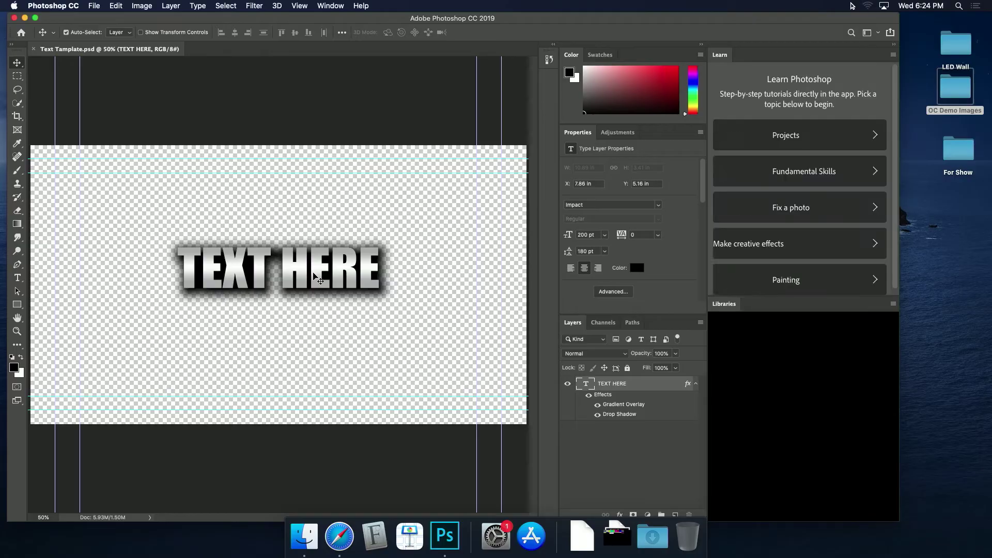
pyautogui.click(17, 277)
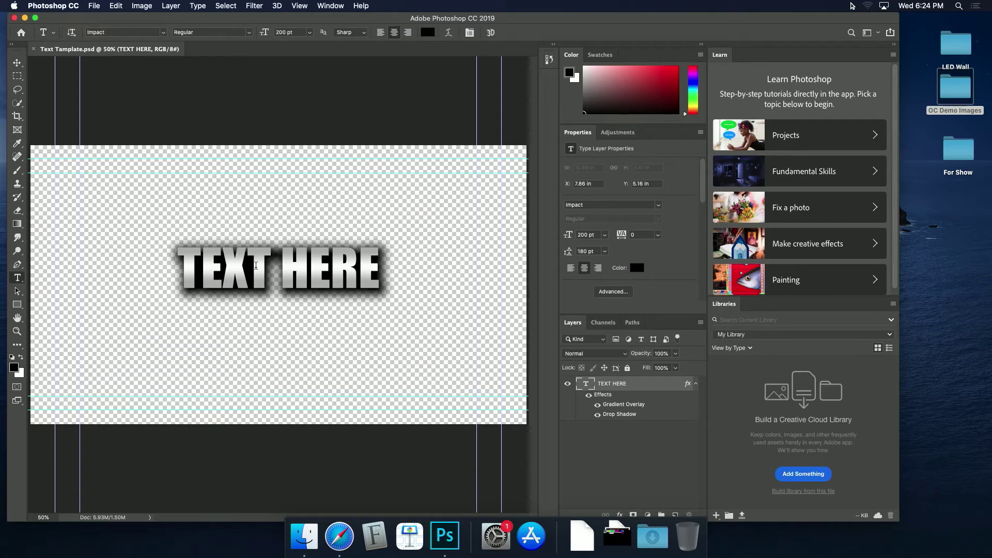
pyautogui.tripleClick(256, 266)
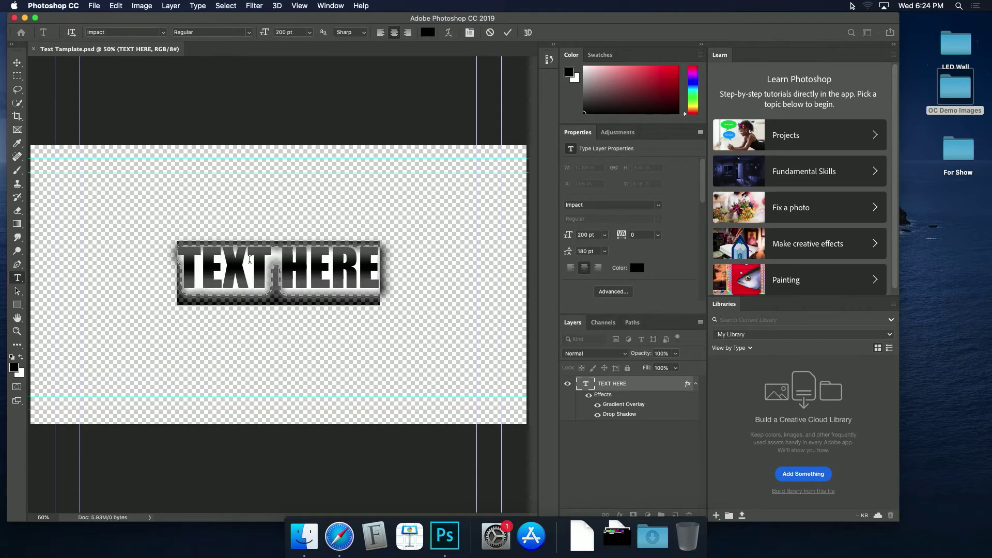
pyautogui.write('AUTO')
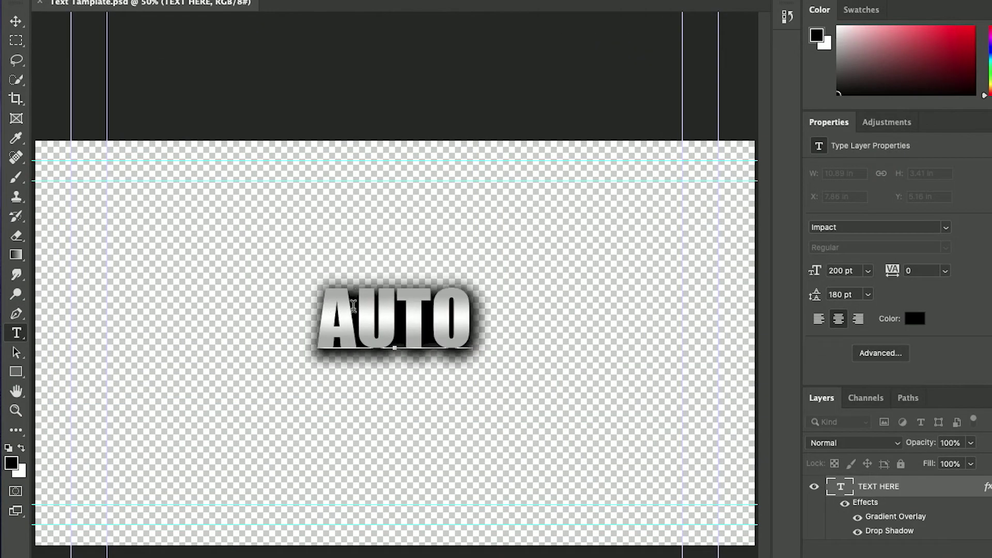
pyautogui.press('Return')
pyautogui.write('SHOW')
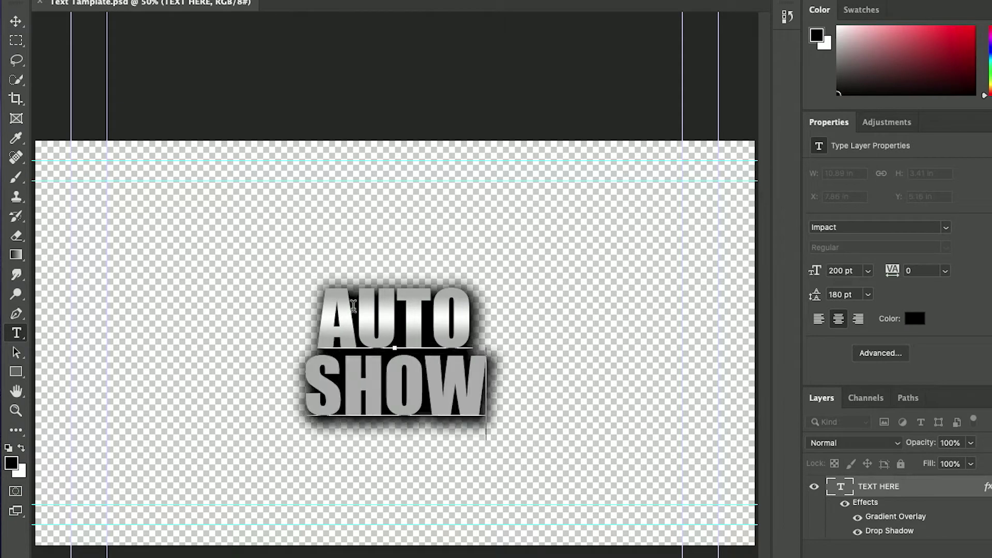
pyautogui.click(16, 23)
# - Save the AUTO SHOW text as a PNG copy named auto_text.png in the For Show folder, using the large file size option
pyautogui.click(163, 9)
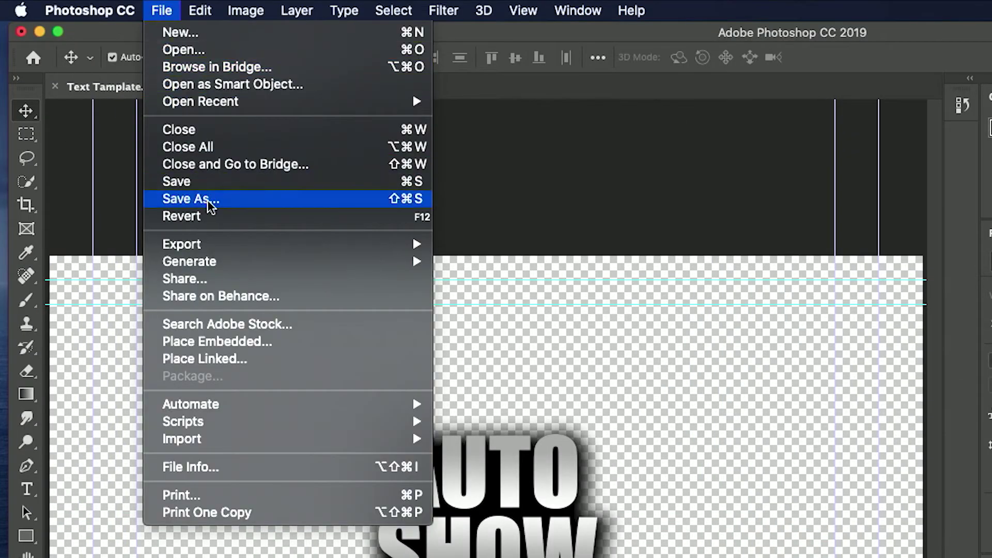
pyautogui.click(211, 202)
pyautogui.click(514, 352)
pyautogui.click(453, 487)
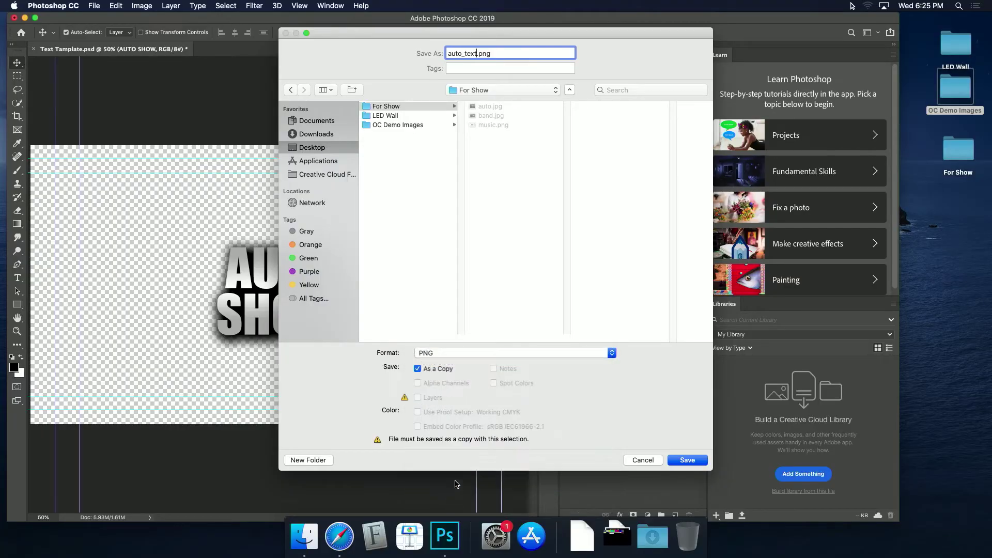
pyautogui.click(687, 465)
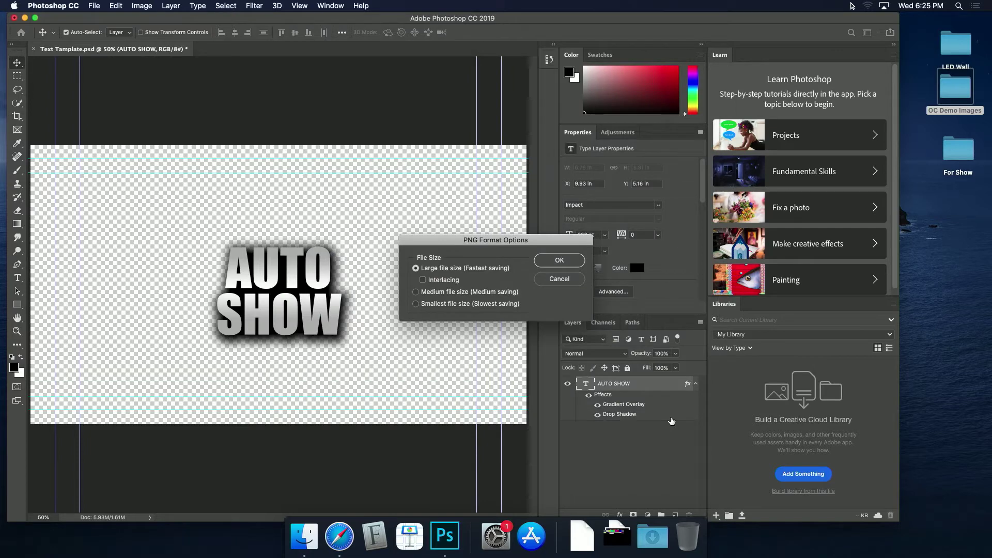
pyautogui.click(556, 264)
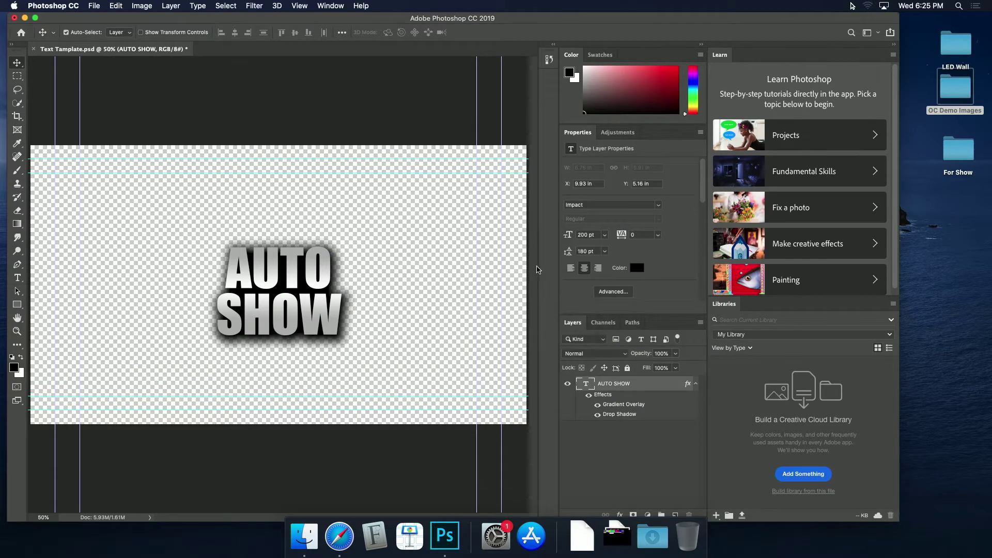
# - Quit Photoshop without saving the changes to the text template
pyautogui.click(61, 6)
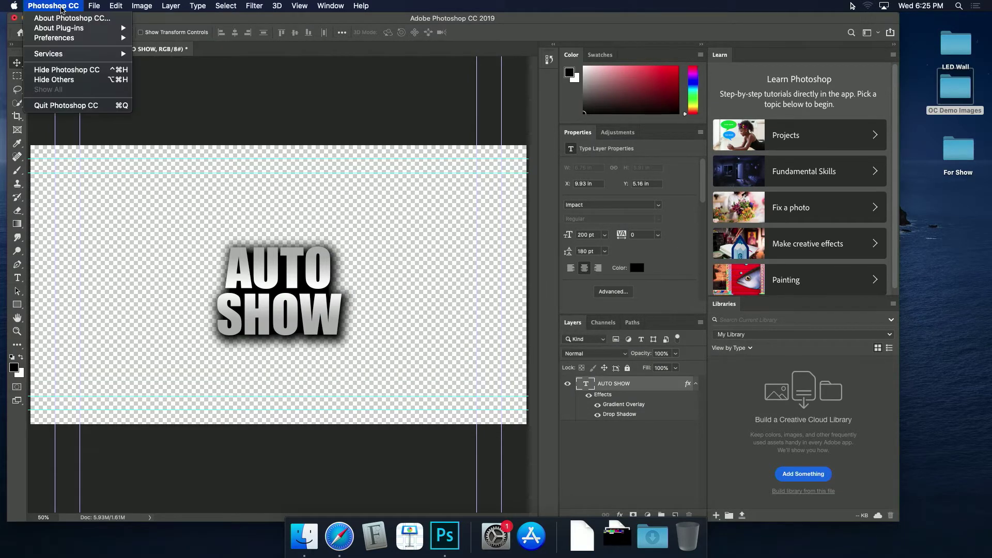
pyautogui.click(66, 105)
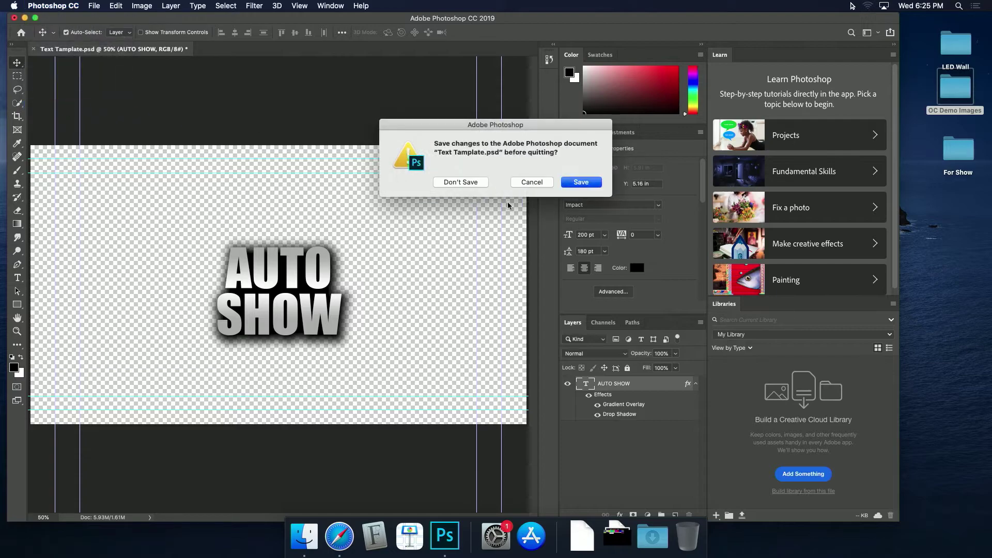
pyautogui.click(474, 184)
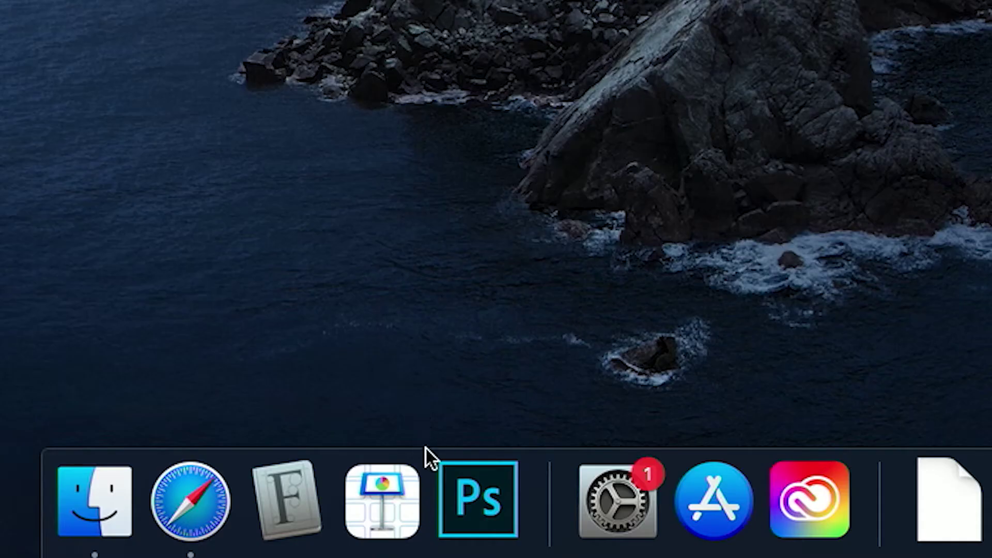
# - Launch Keynote and open the recent presentation Current OC
pyautogui.click(395, 503)
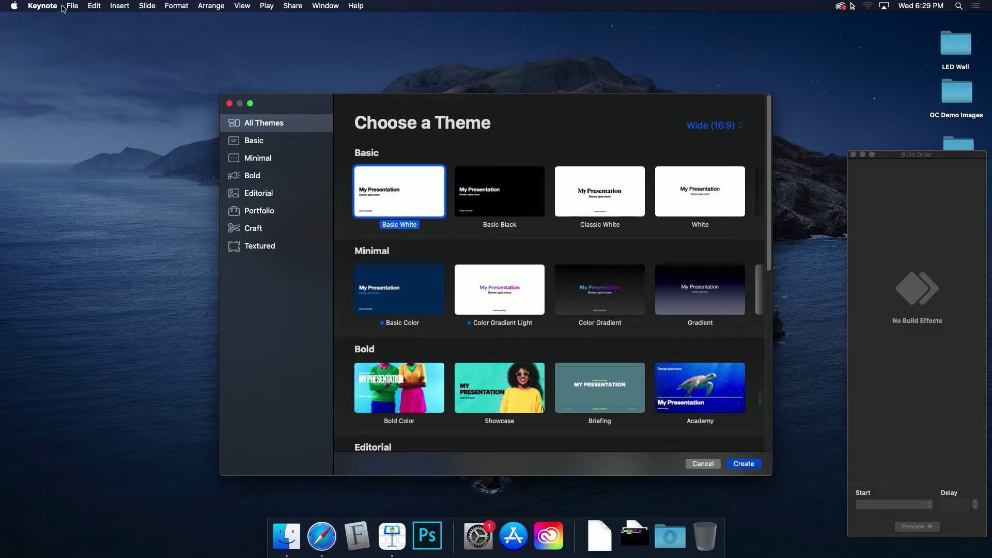
pyautogui.click(70, 7)
pyautogui.moveTo(119, 38)
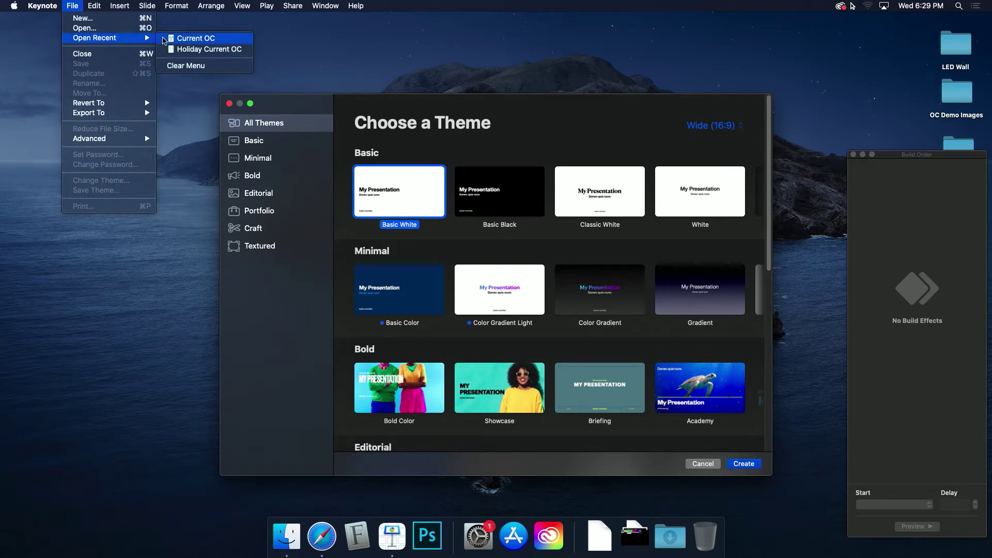
pyautogui.click(181, 39)
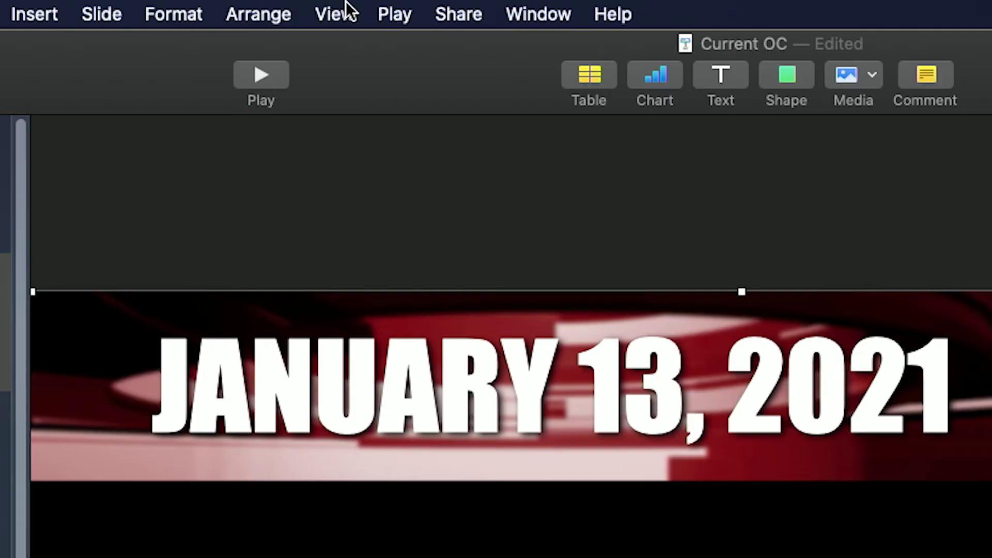
# - Check the display option for the Build Order window and open slide 2
pyautogui.click(342, 11)
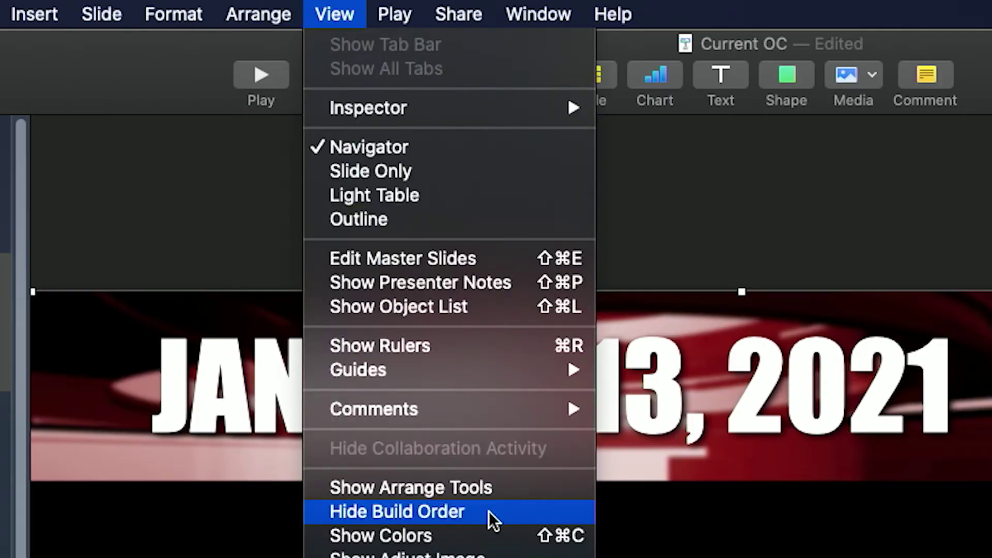
pyautogui.click(475, 512)
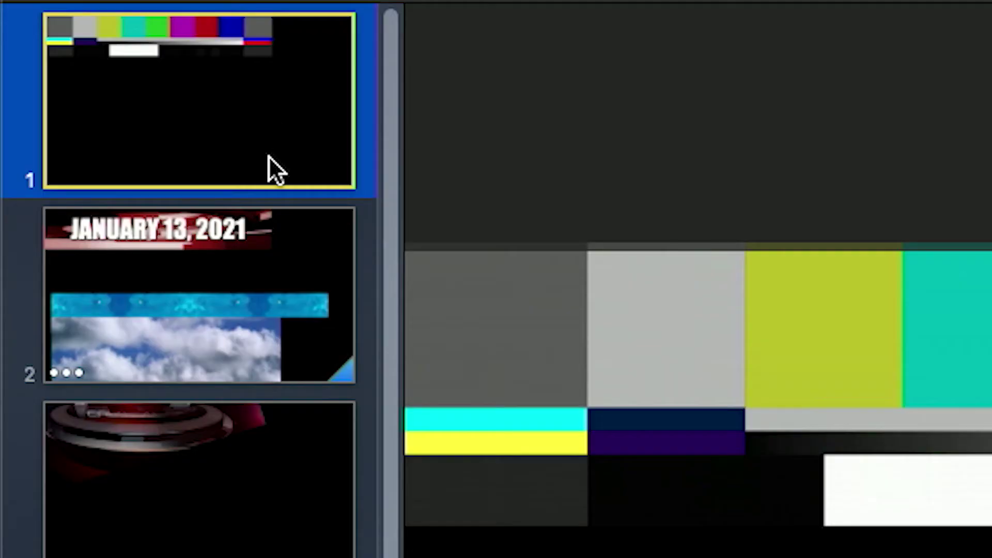
pyautogui.click(263, 262)
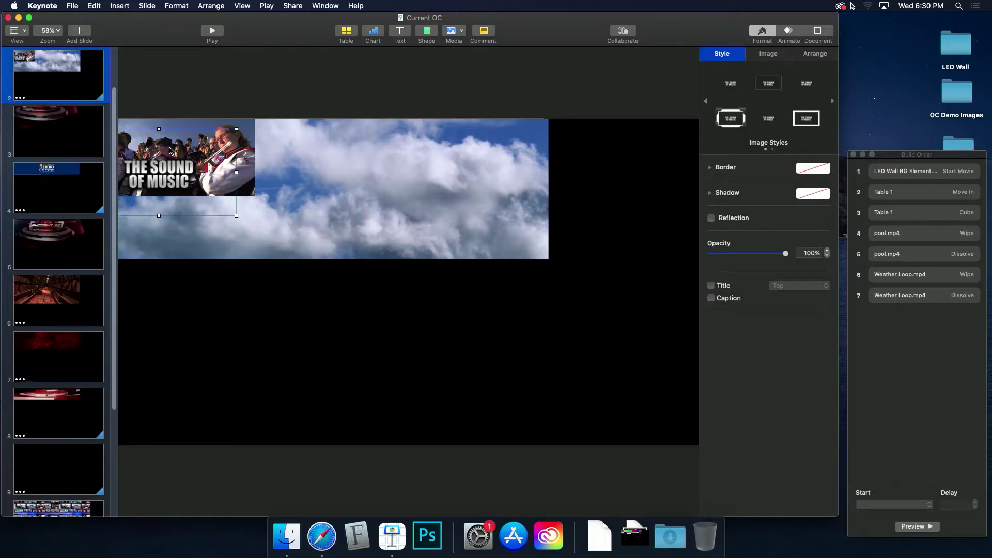
# - Cut The Sound of Music text image and the marching band picture from slide 2
pyautogui.rightClick(172, 169)
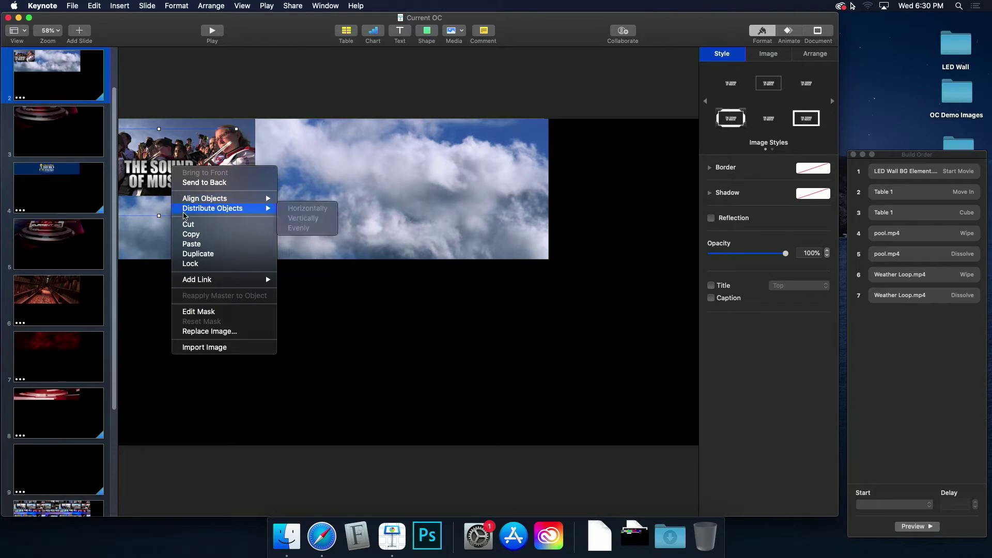
pyautogui.click(194, 224)
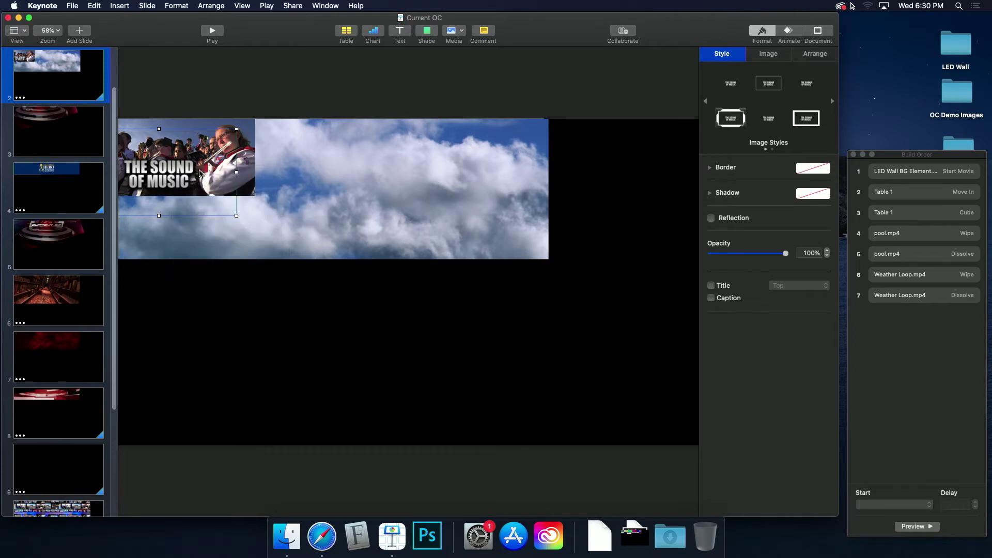
pyautogui.click(211, 159)
pyautogui.rightClick(206, 164)
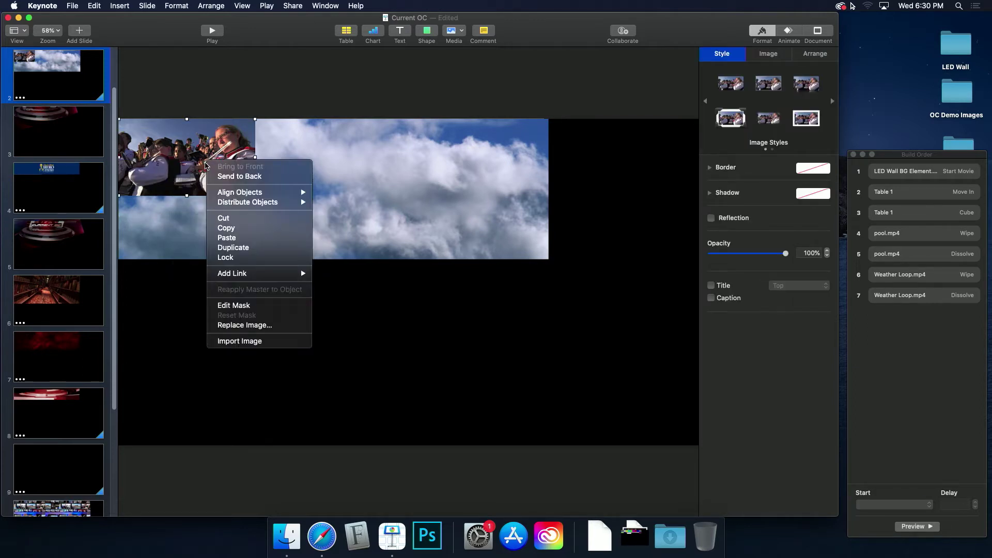
pyautogui.click(230, 218)
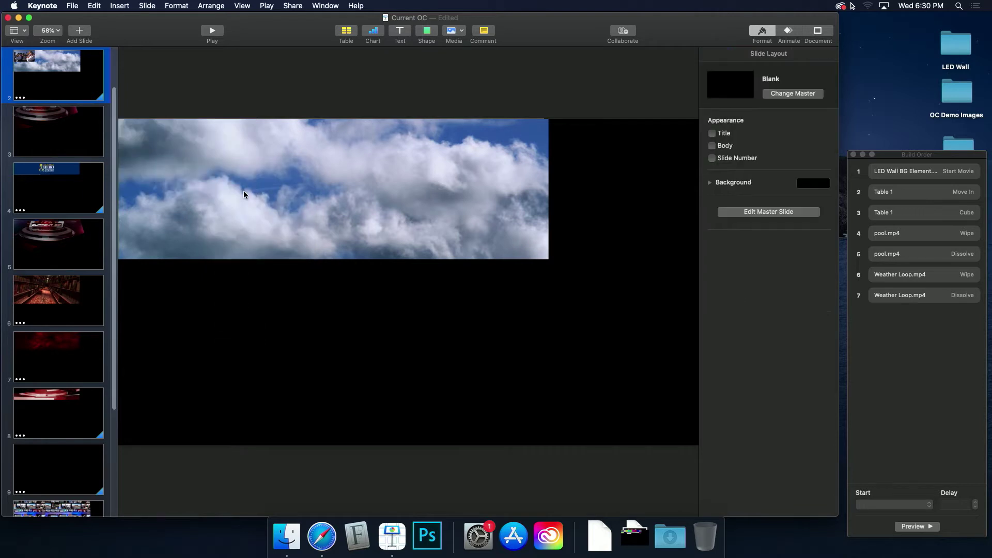
# - Move the clouds and pool movies down slide 2, away from the date title, and select the background movie
pyautogui.click(247, 169)
pyautogui.moveTo(253, 157); pyautogui.dragTo(266, 361)
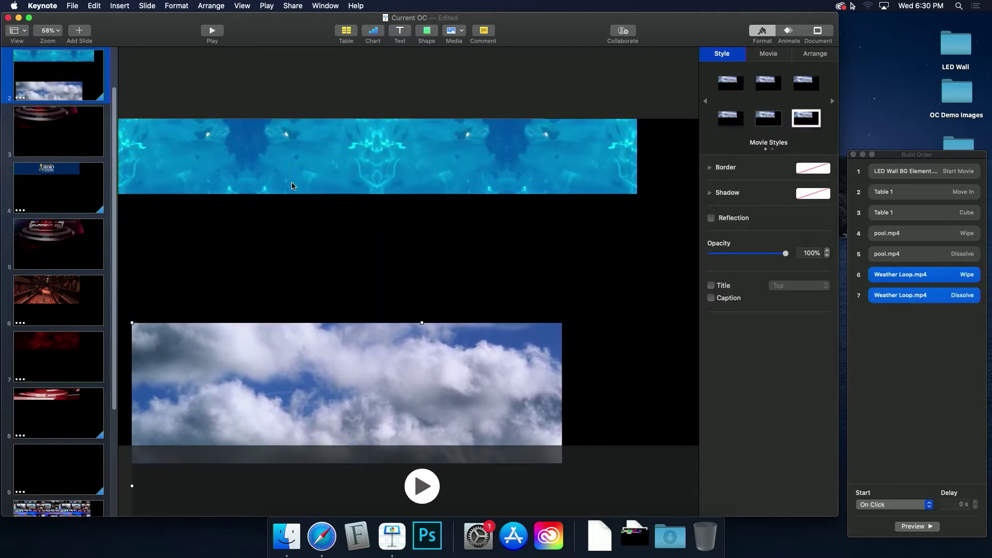
pyautogui.moveTo(290, 167); pyautogui.dragTo(303, 326)
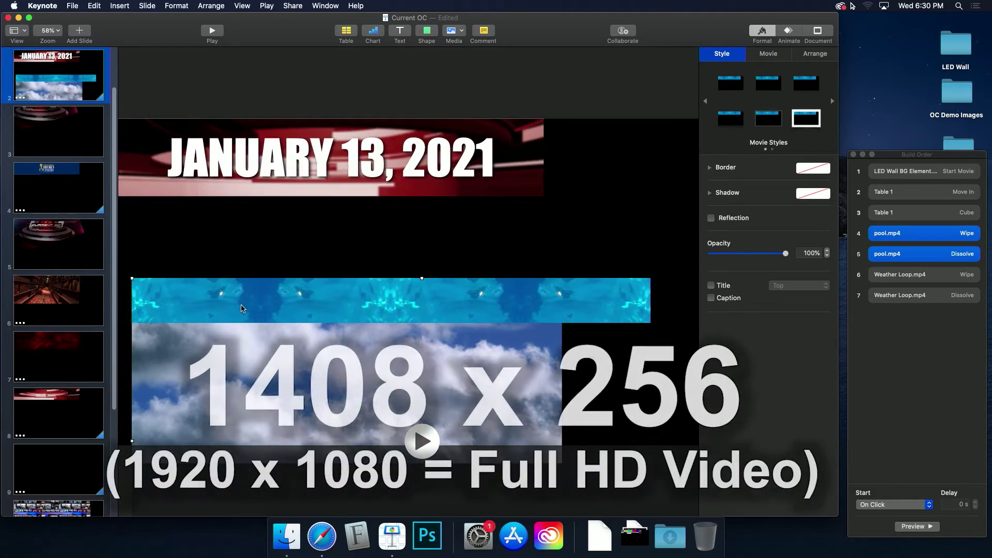
pyautogui.click(327, 207)
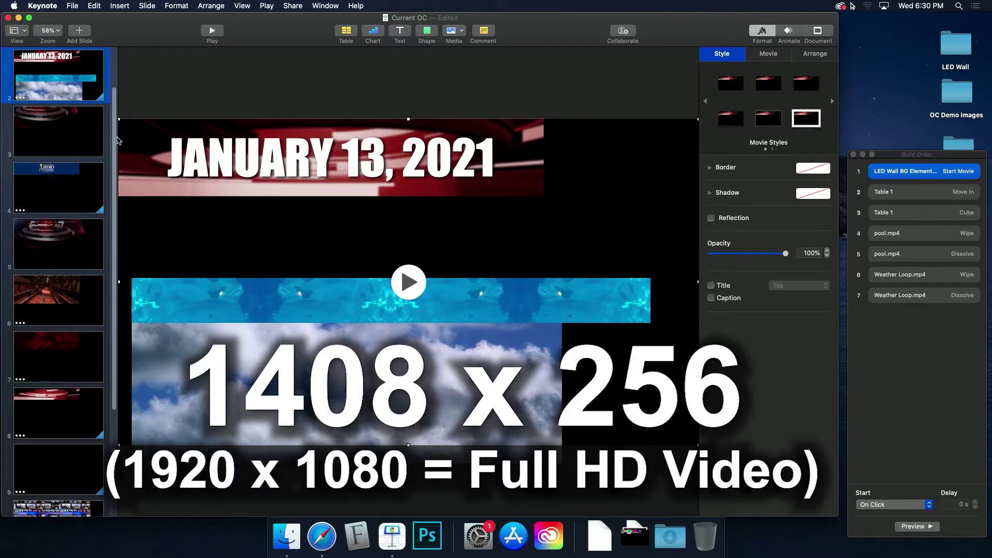
# - View the color bars on slide 1 and return to slide 2
pyautogui.scroll(3, 117, 98)
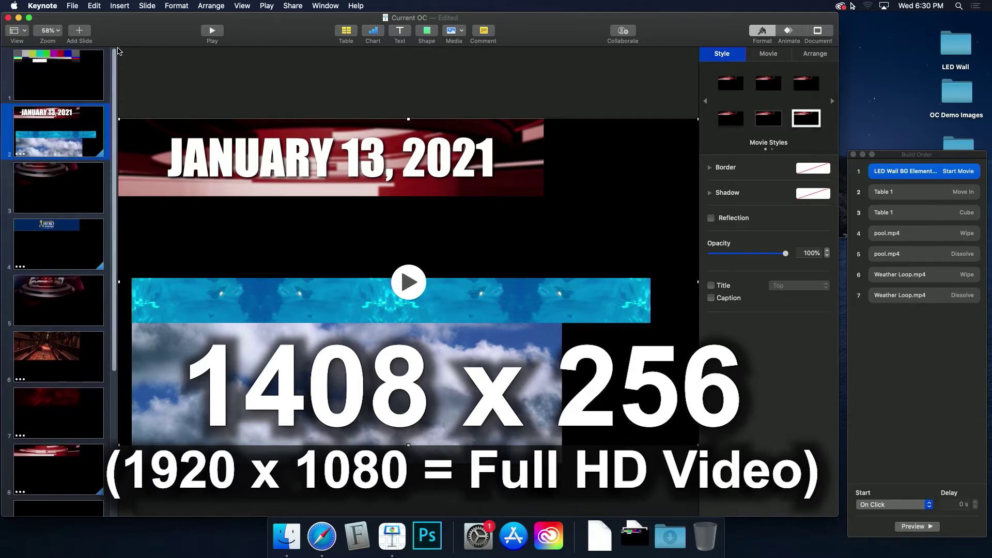
pyautogui.click(78, 81)
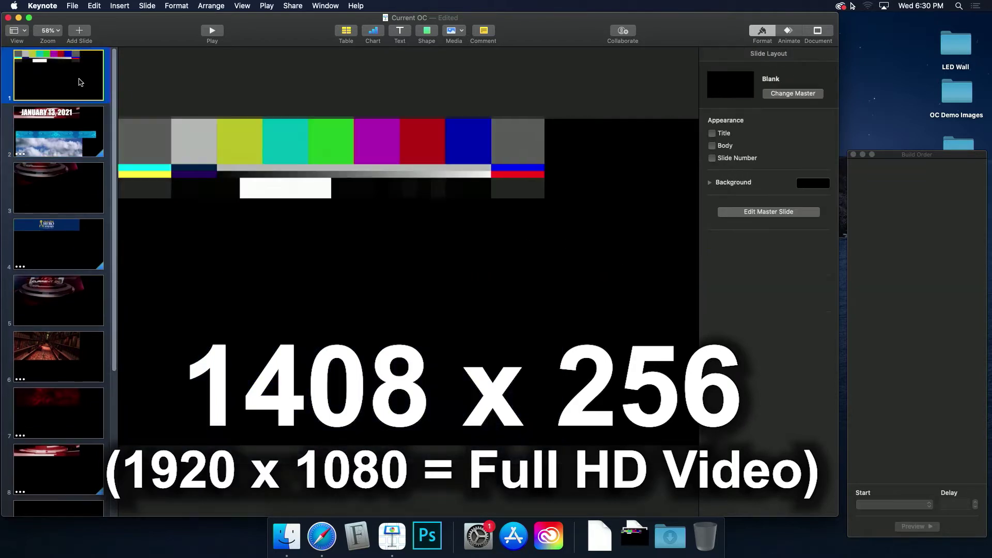
pyautogui.click(78, 125)
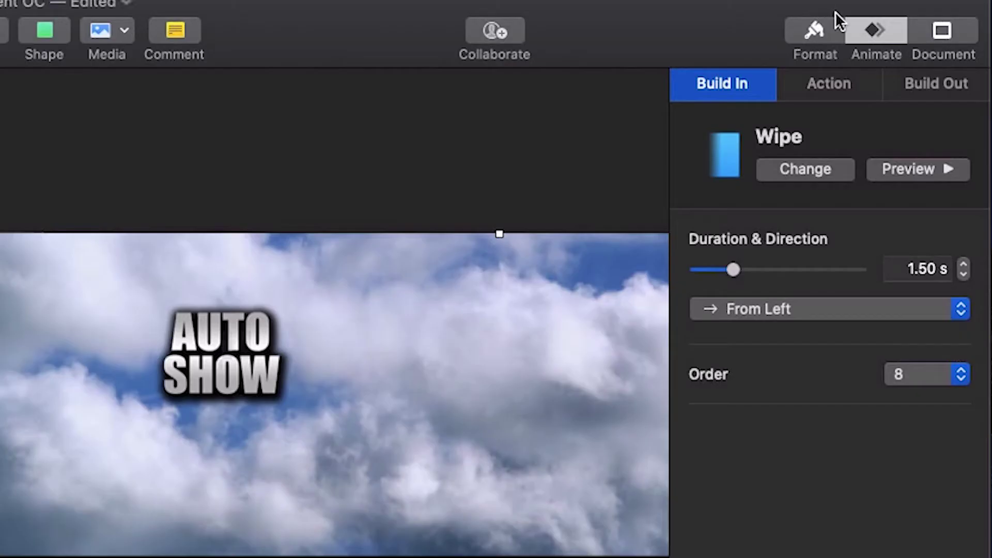
# - Shift the clouds movie backward in the layer order, behind the car picture and date title, and bring it forward one level
pyautogui.click(818, 34)
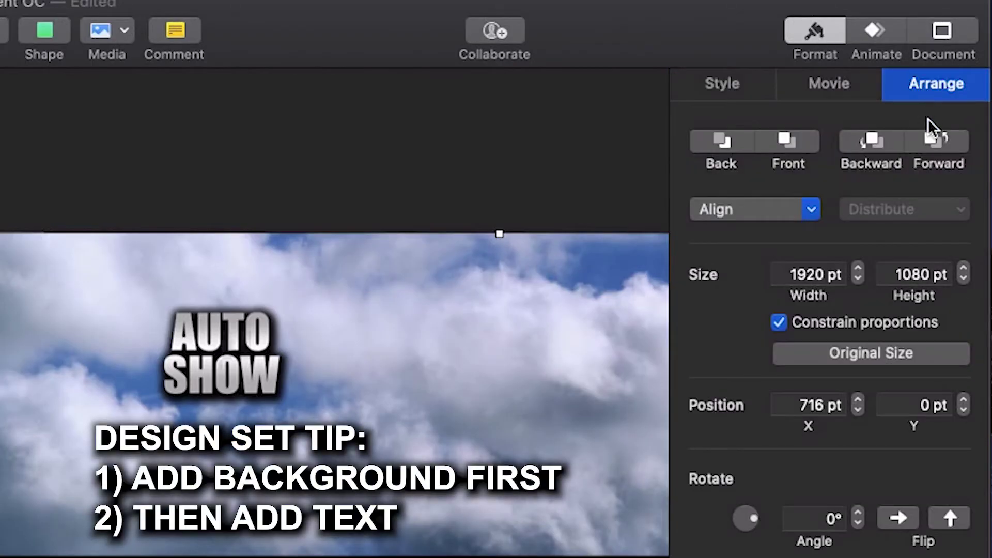
pyautogui.click(878, 144)
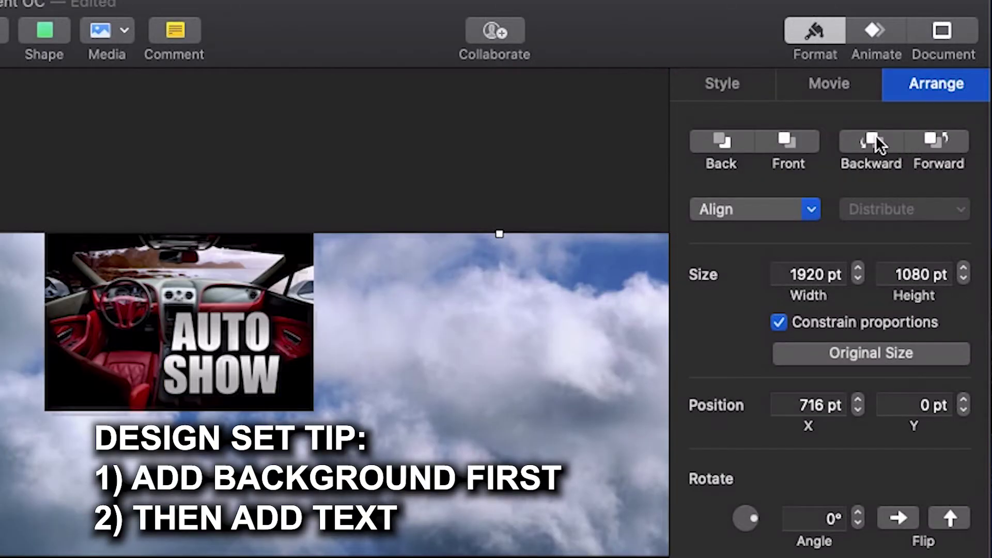
pyautogui.click(878, 144)
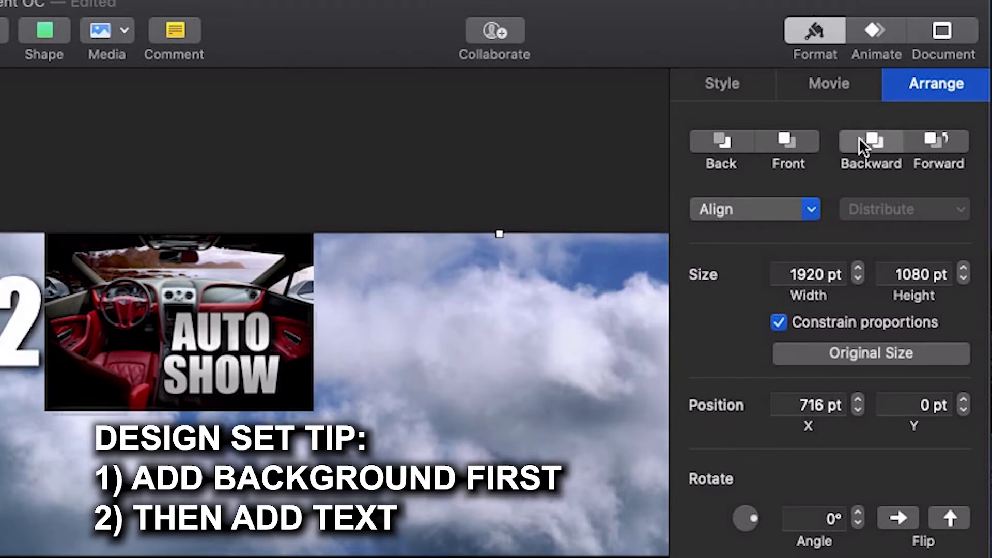
pyautogui.click(859, 140)
pyautogui.click(927, 141)
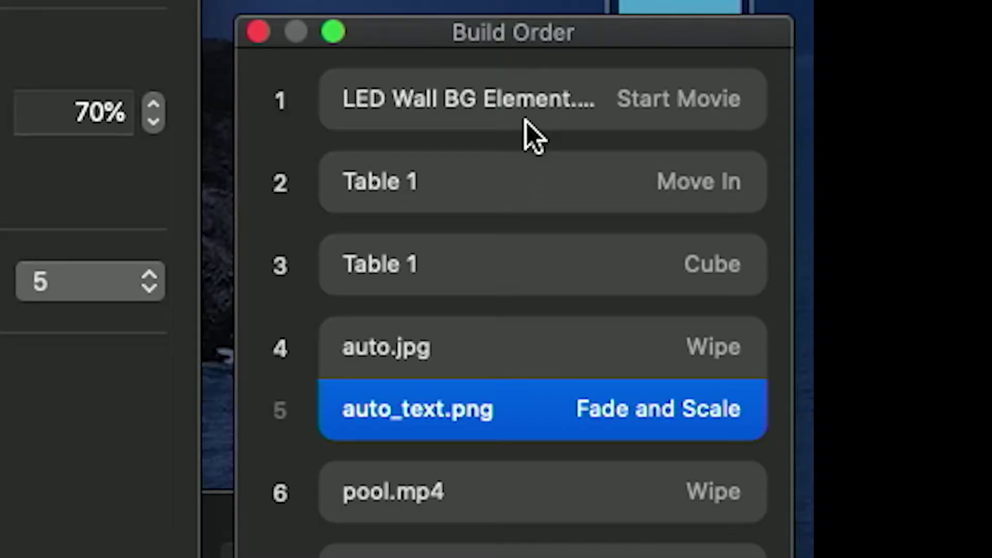
# - Examine slide 2's builds one by one in the Build Order, from the LED wall background movie to auto_text.png
pyautogui.click(525, 121)
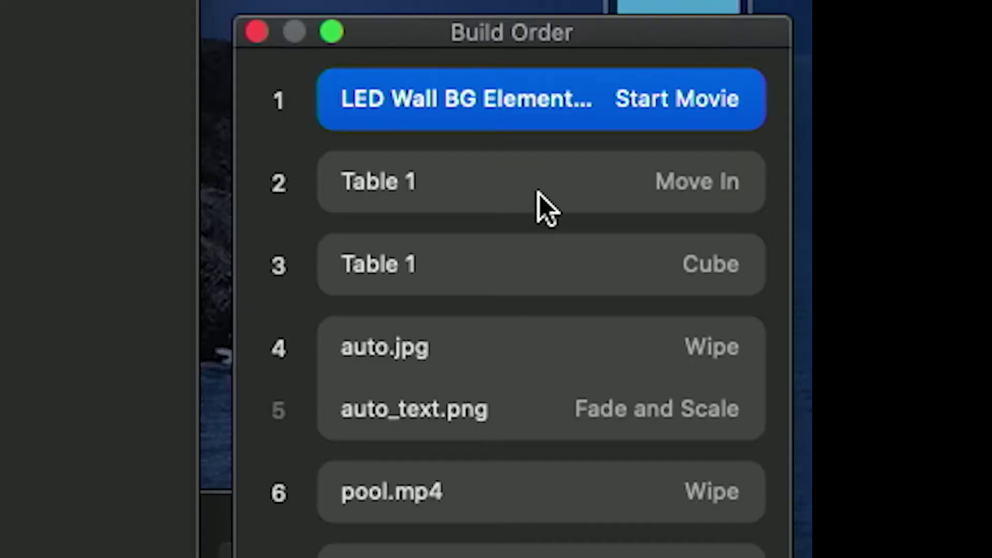
pyautogui.click(538, 193)
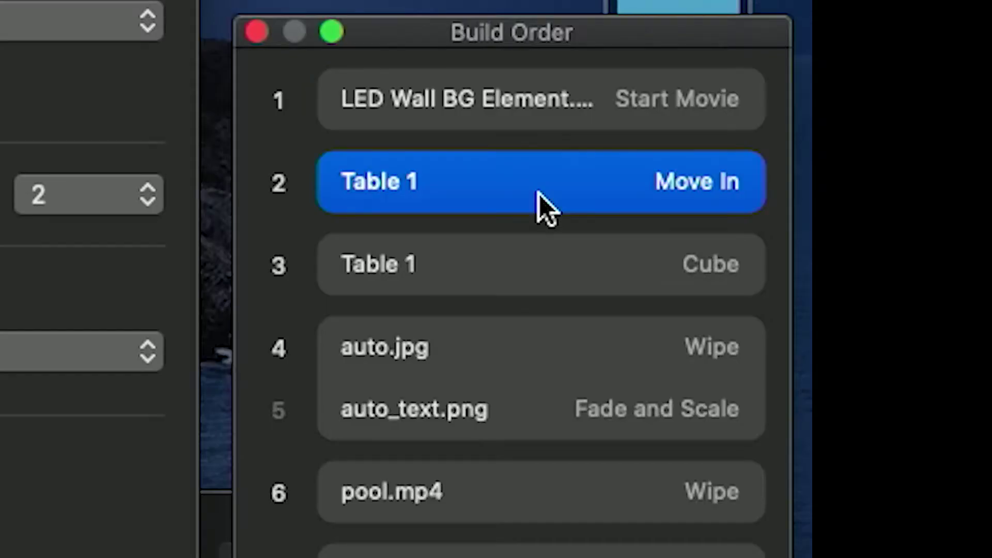
pyautogui.click(516, 240)
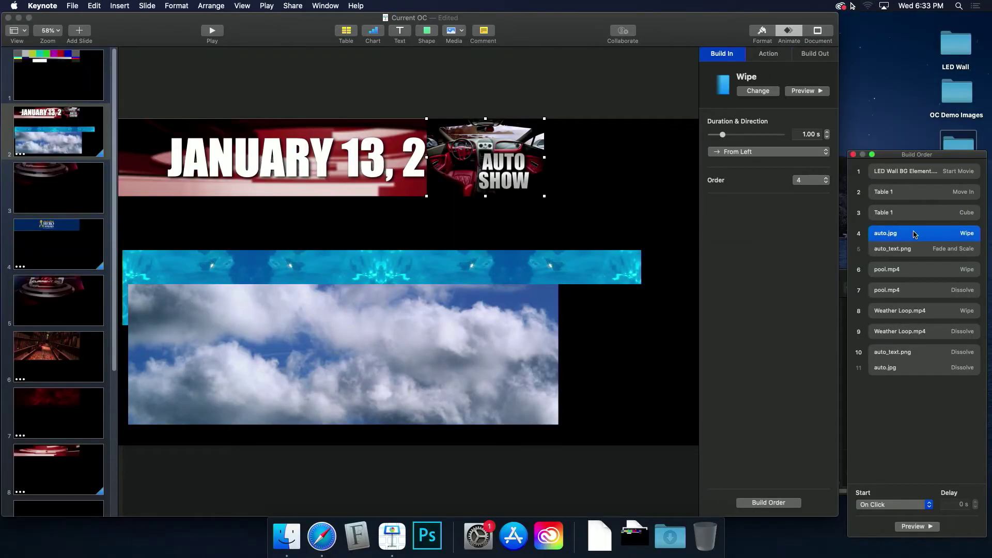
pyautogui.click(915, 247)
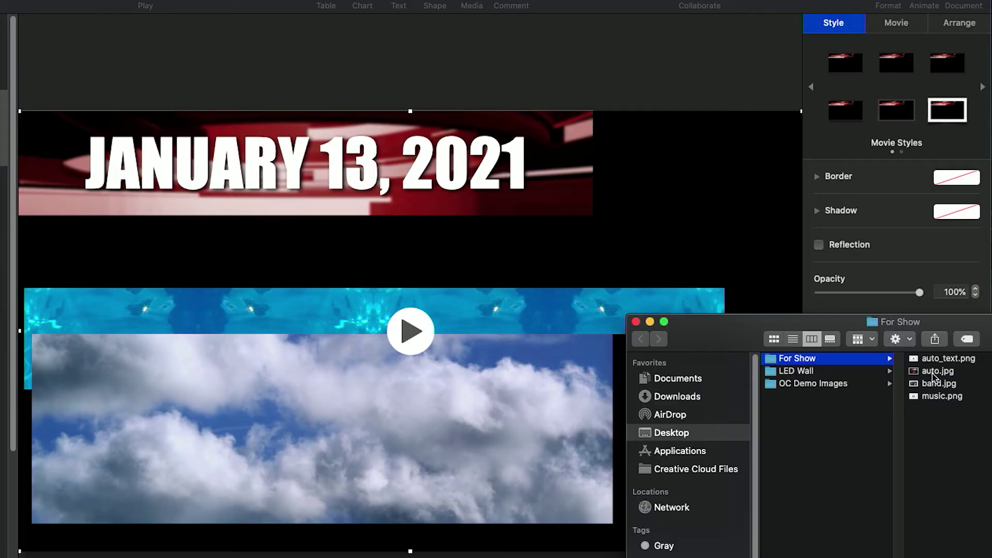
# - Add auto.jpg from the For Show folder to slide 2, scale it to the banner's height and place it at the banner's right end
pyautogui.click(936, 371)
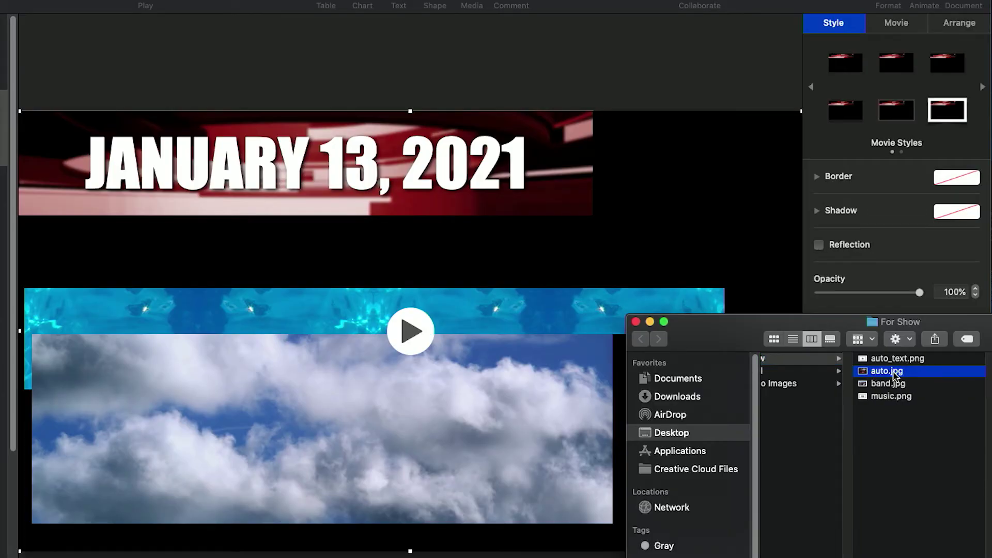
pyautogui.moveTo(894, 375); pyautogui.dragTo(460, 260)
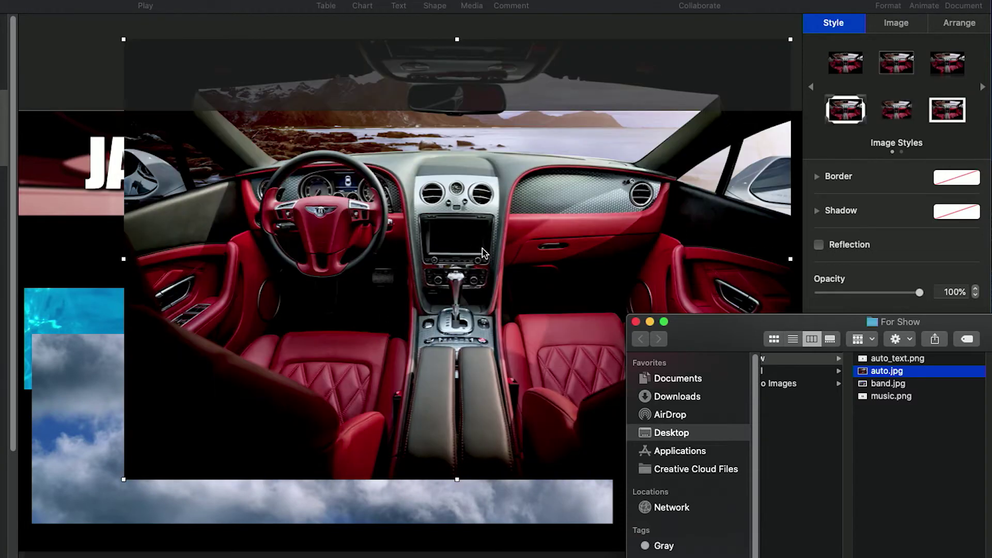
pyautogui.moveTo(521, 244); pyautogui.dragTo(434, 311)
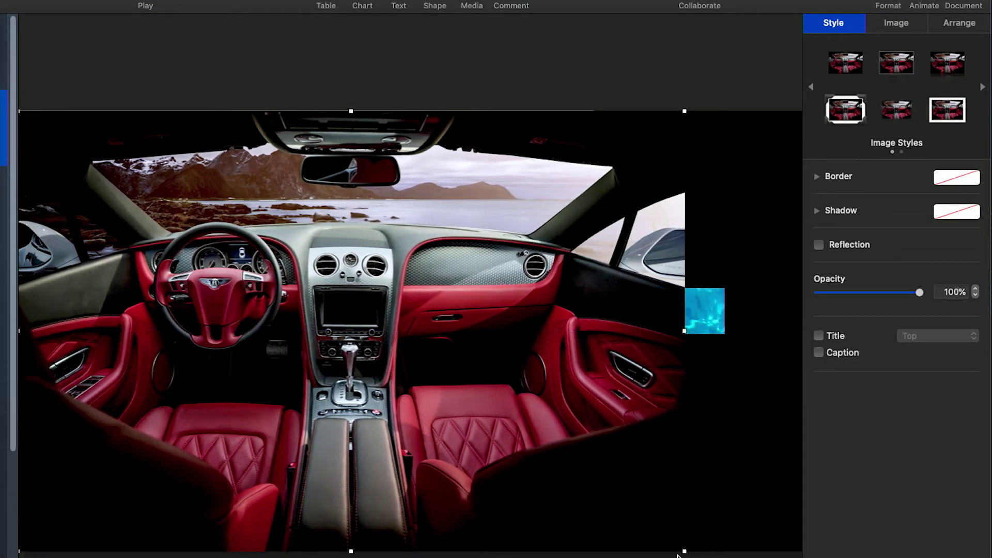
pyautogui.moveTo(678, 555); pyautogui.dragTo(175, 213)
pyautogui.moveTo(139, 168); pyautogui.dragTo(556, 169)
# - Add auto_text.png from the For Show folder to slide 2, scale it down and place it over the lower right of the car picture
pyautogui.moveTo(897, 358); pyautogui.dragTo(340, 258)
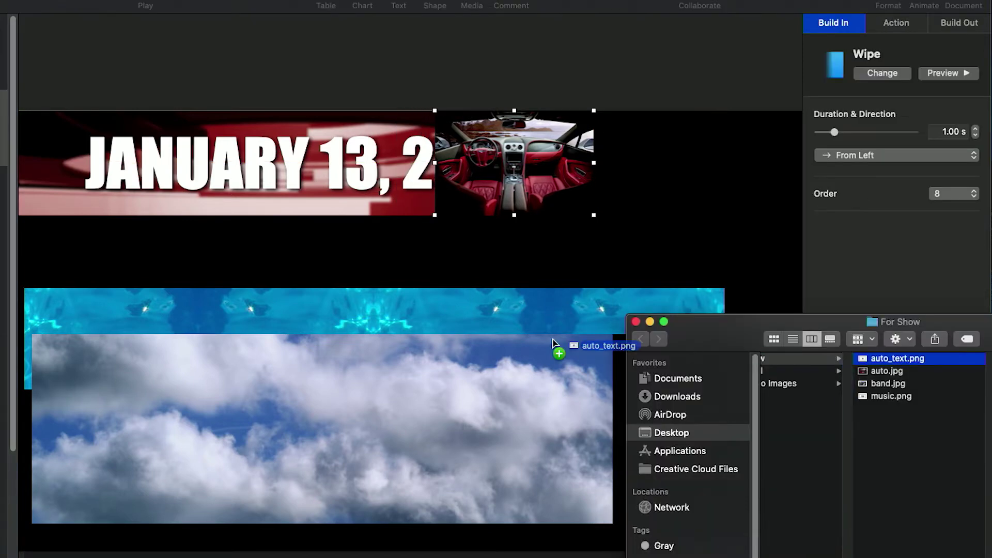
pyautogui.moveTo(366, 294); pyautogui.dragTo(317, 245)
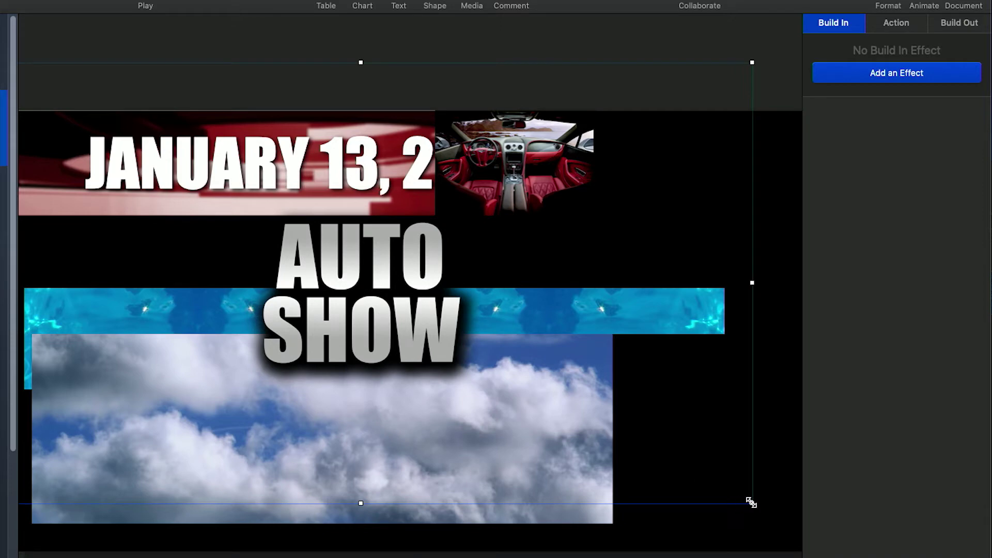
pyautogui.moveTo(750, 502); pyautogui.dragTo(548, 180)
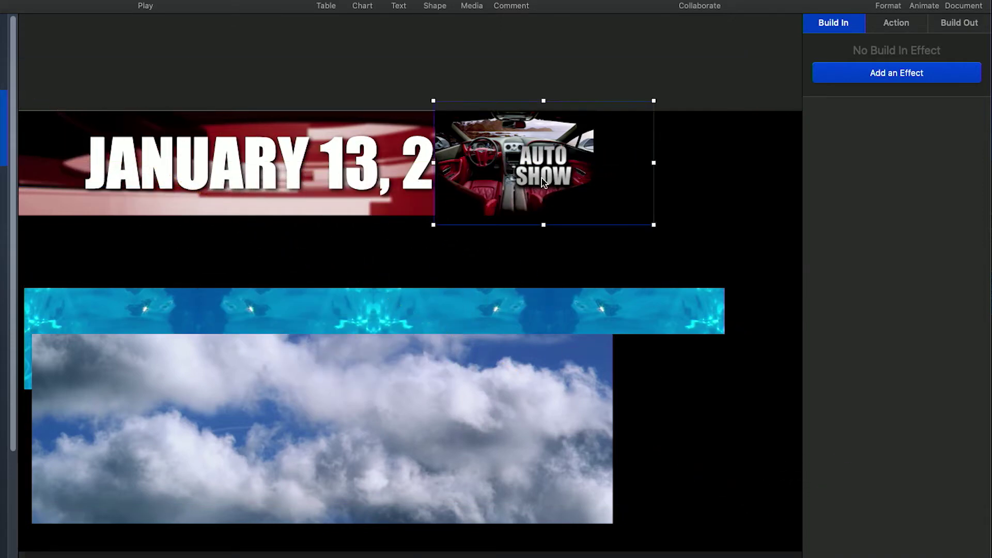
pyautogui.moveTo(433, 225); pyautogui.dragTo(397, 245)
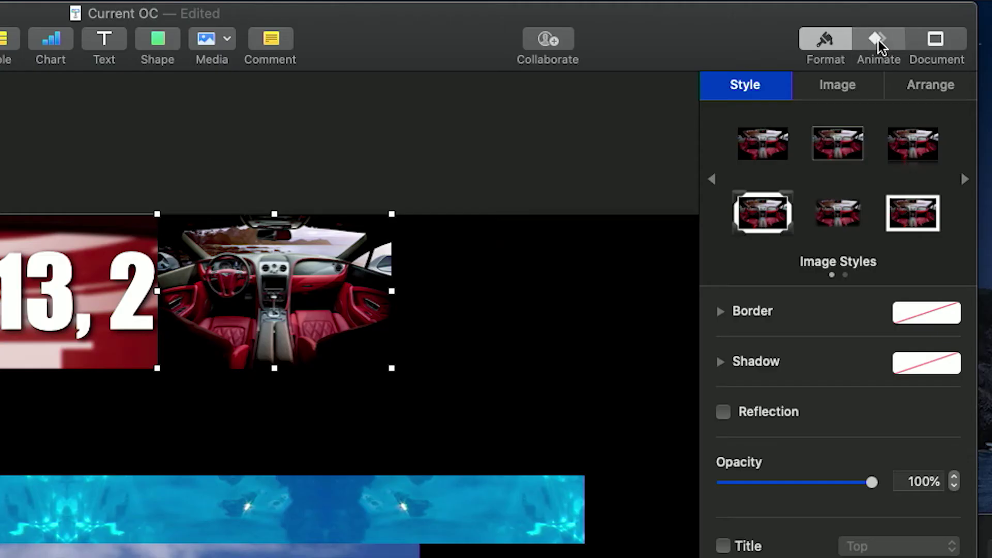
# - Add a Wipe build-in from the left to the car picture and preview it
pyautogui.click(877, 41)
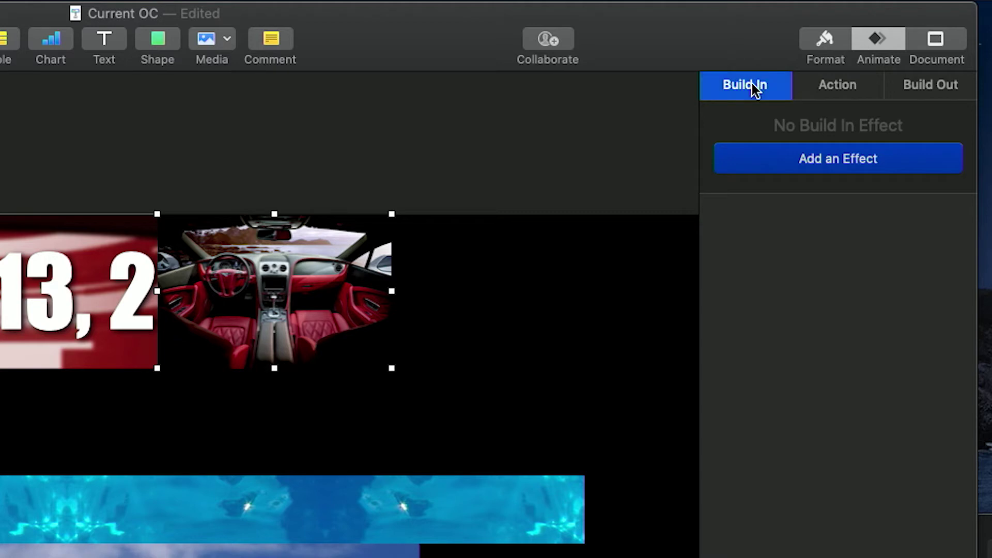
pyautogui.click(787, 163)
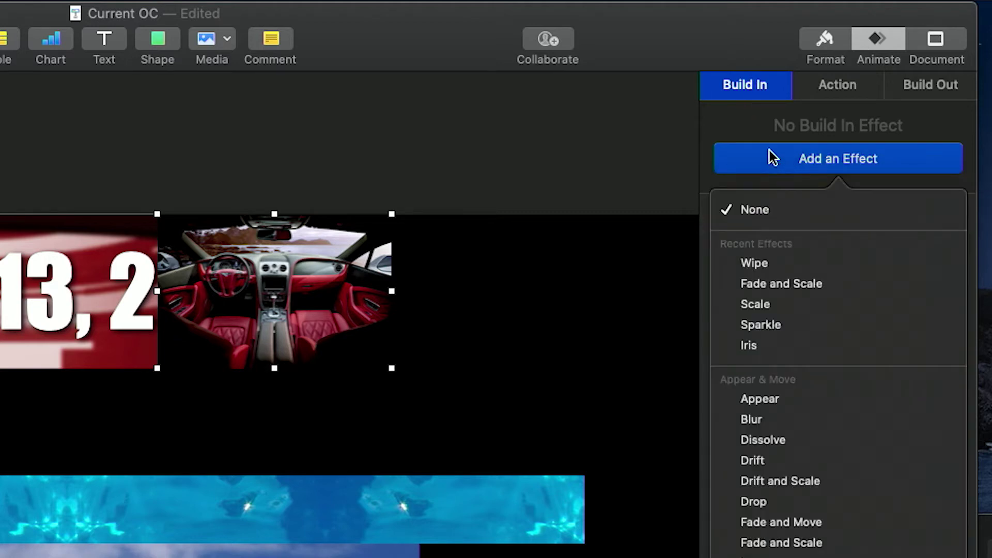
pyautogui.click(770, 262)
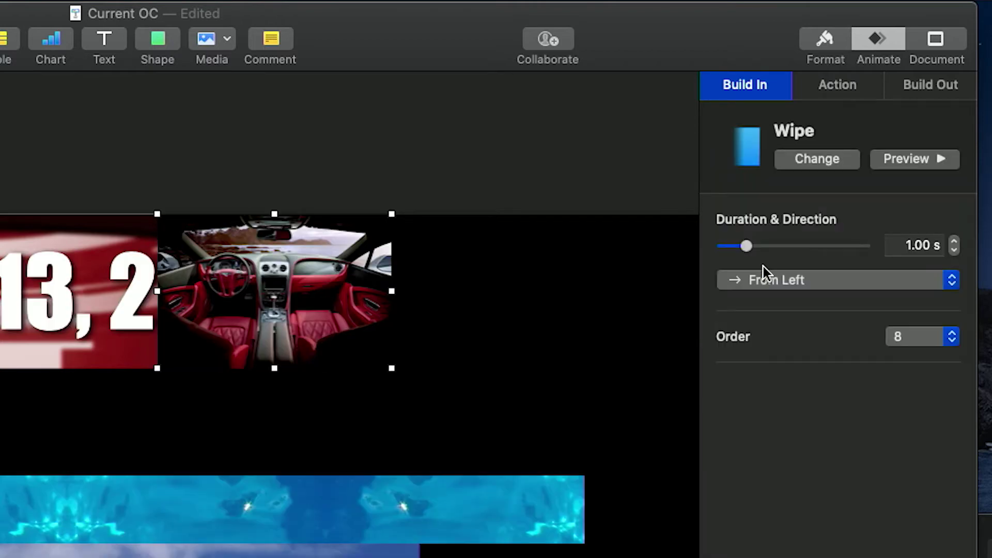
pyautogui.click(907, 162)
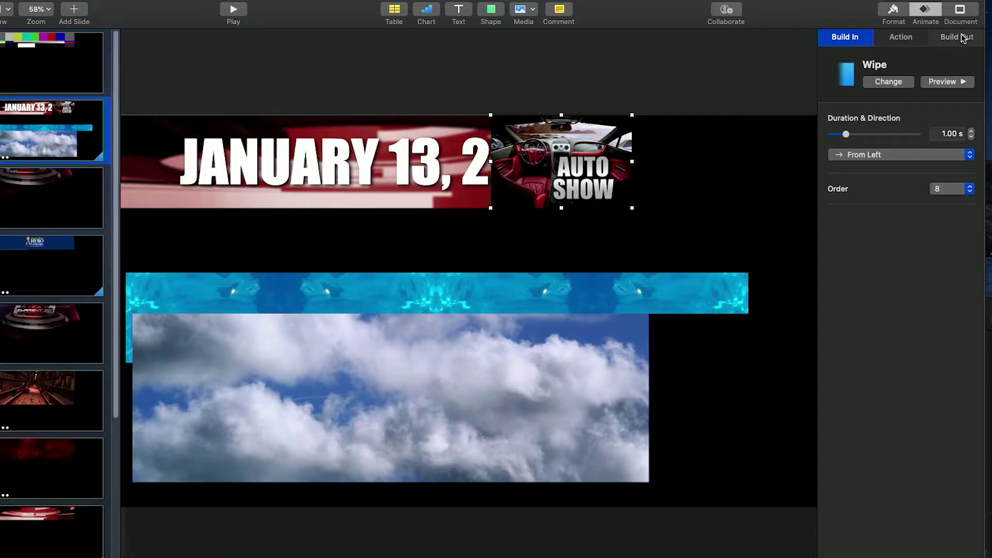
# - Try a Dissolve build-out on the car picture
pyautogui.click(930, 84)
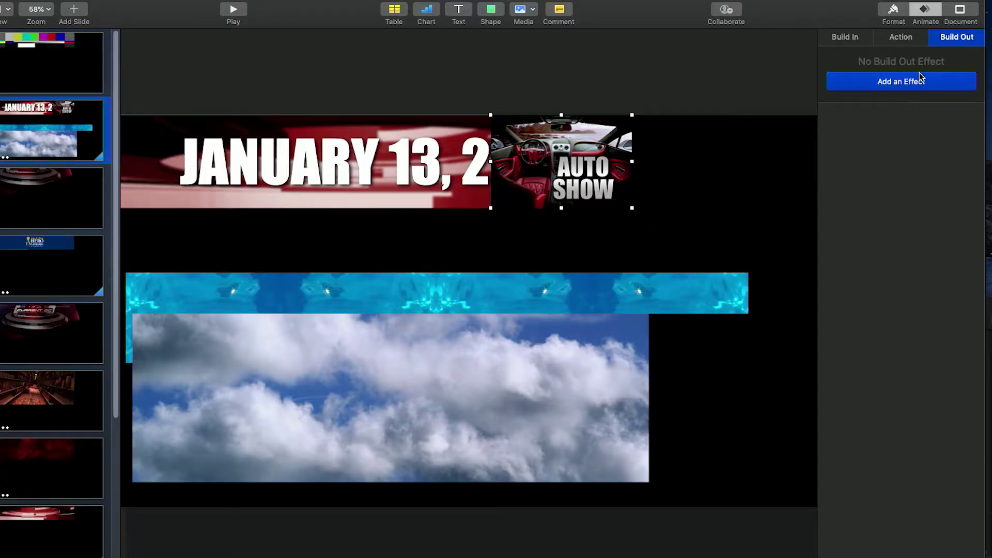
pyautogui.click(915, 82)
pyautogui.click(857, 146)
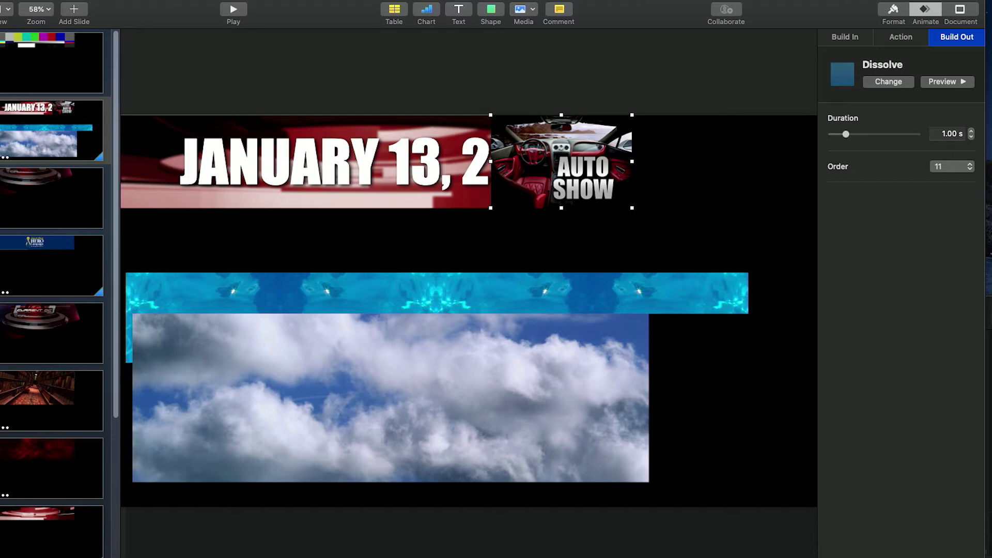
# - Add a Fade and Scale build-in to the AUTO SHOW text and set it to start After Build 8
pyautogui.click(672, 223)
pyautogui.click(845, 36)
pyautogui.click(863, 87)
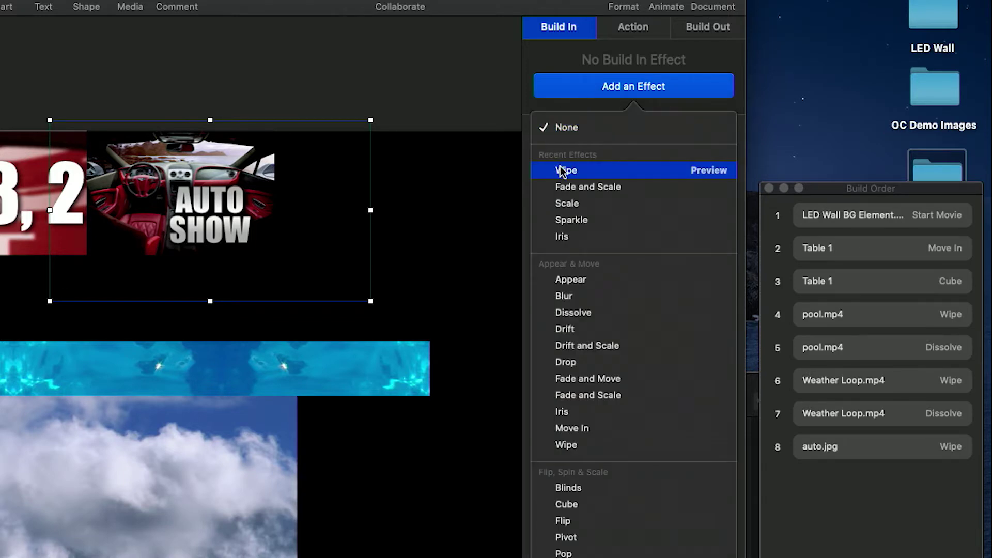
pyautogui.click(585, 188)
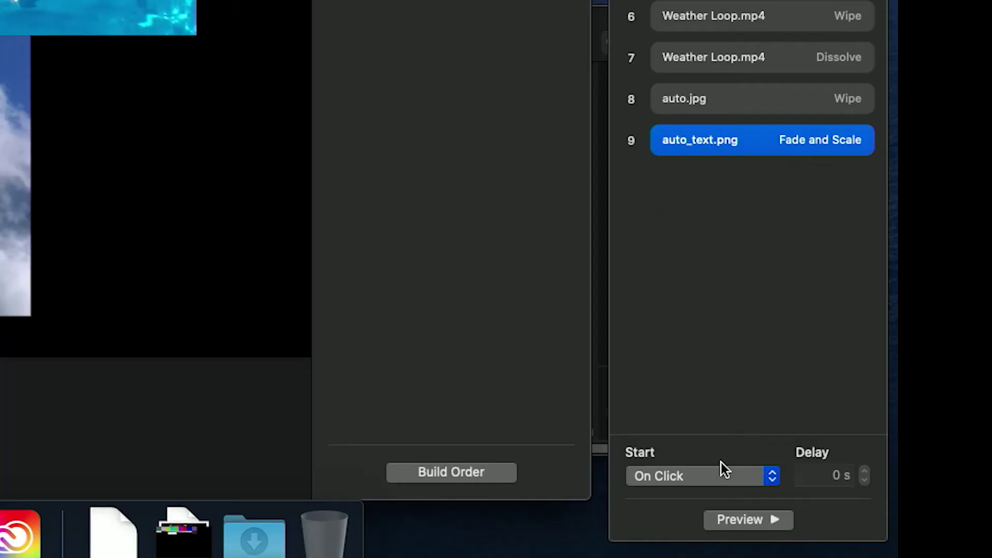
pyautogui.click(698, 477)
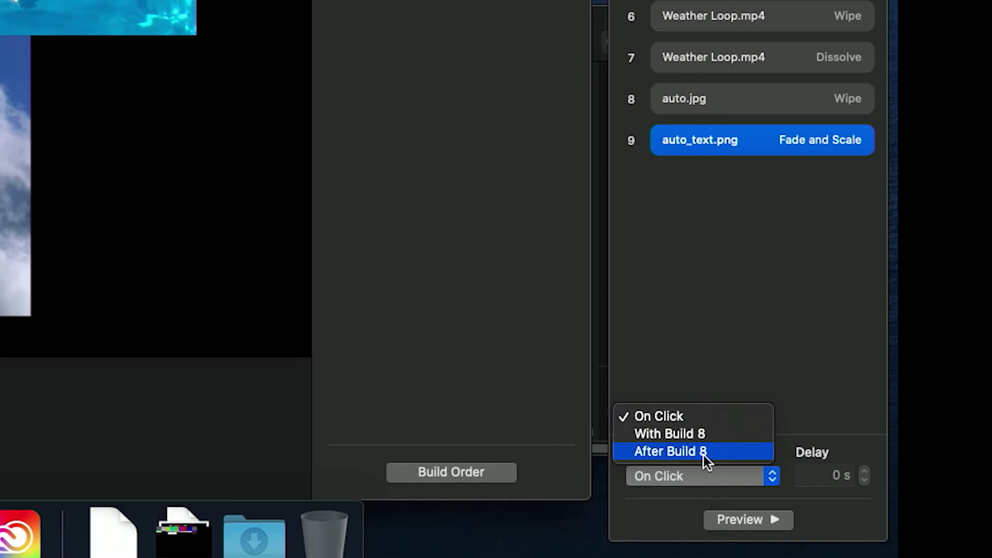
pyautogui.click(704, 453)
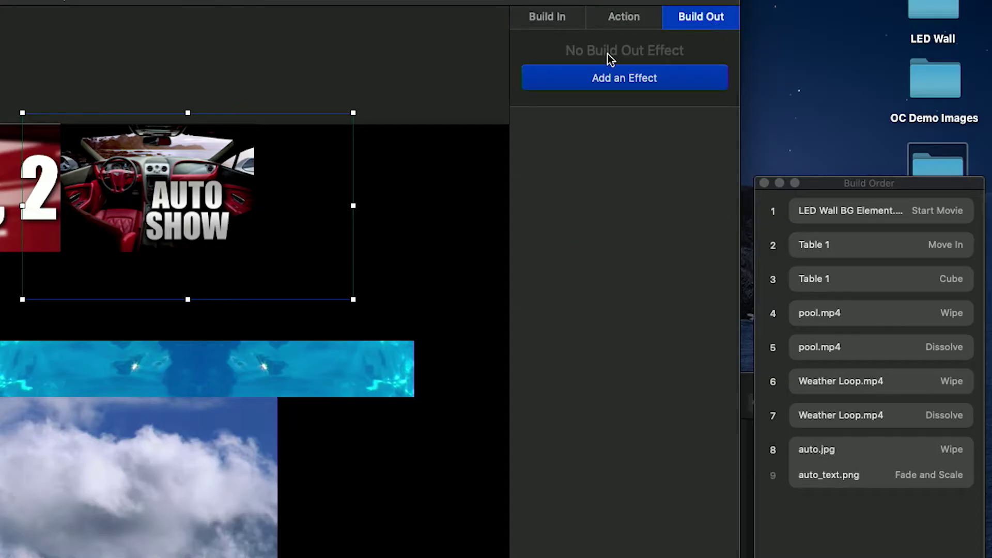
# - Add a Dissolve build-out to the AUTO SHOW text and another to the car picture, auto.jpg
pyautogui.click(620, 80)
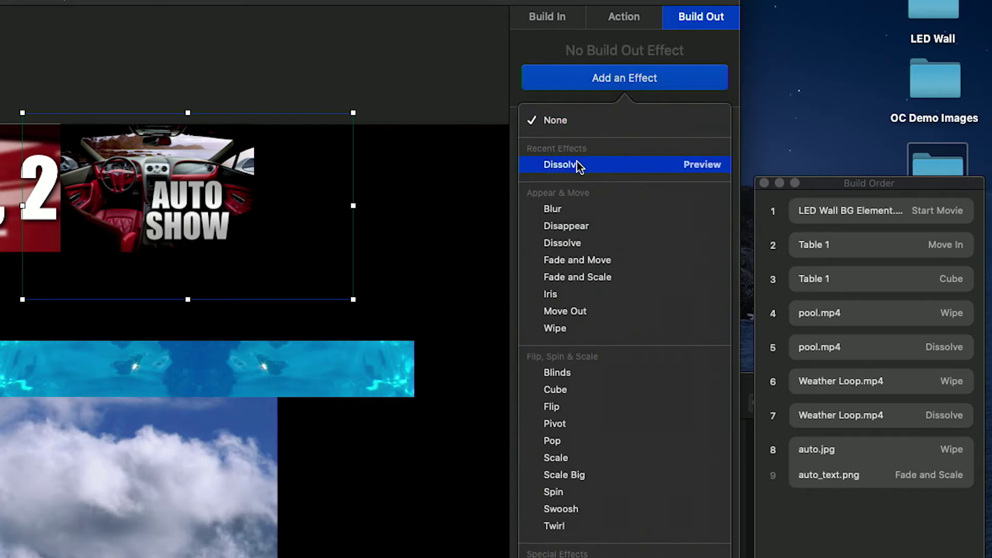
pyautogui.click(575, 163)
pyautogui.click(836, 449)
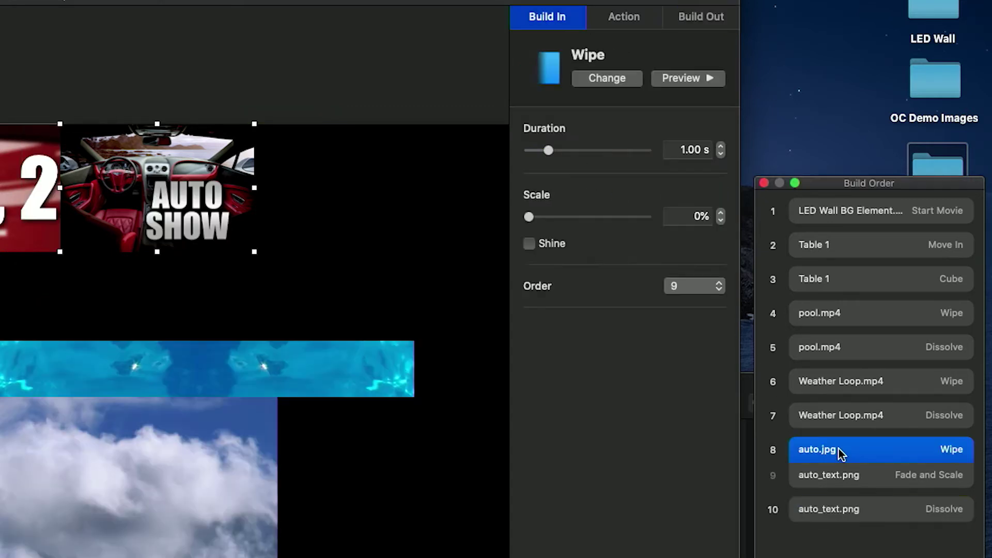
pyautogui.click(708, 16)
pyautogui.click(645, 77)
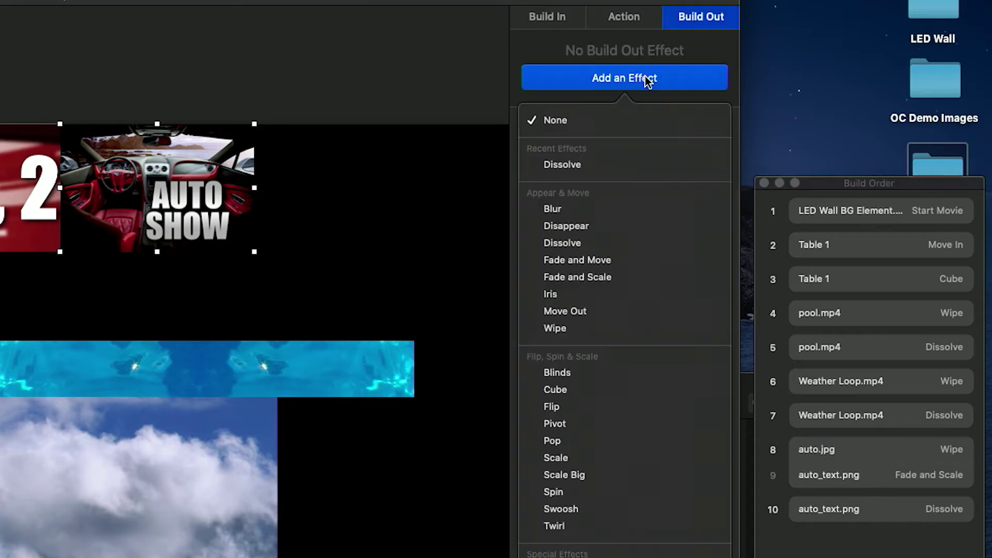
pyautogui.click(563, 166)
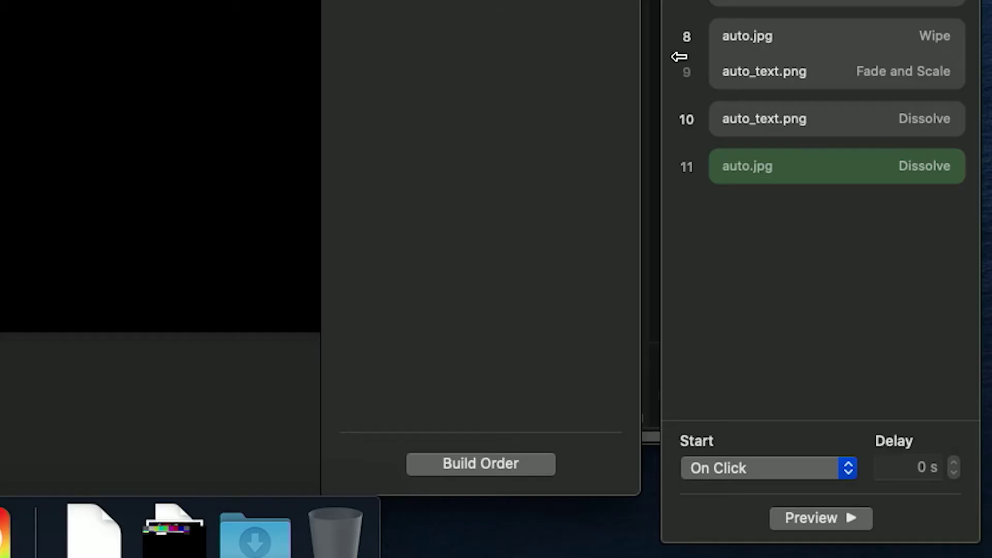
# - Set the Dissolve build-out of auto.jpg to start With Build 10, together with the Dissolve of auto_text.png
pyautogui.click(756, 180)
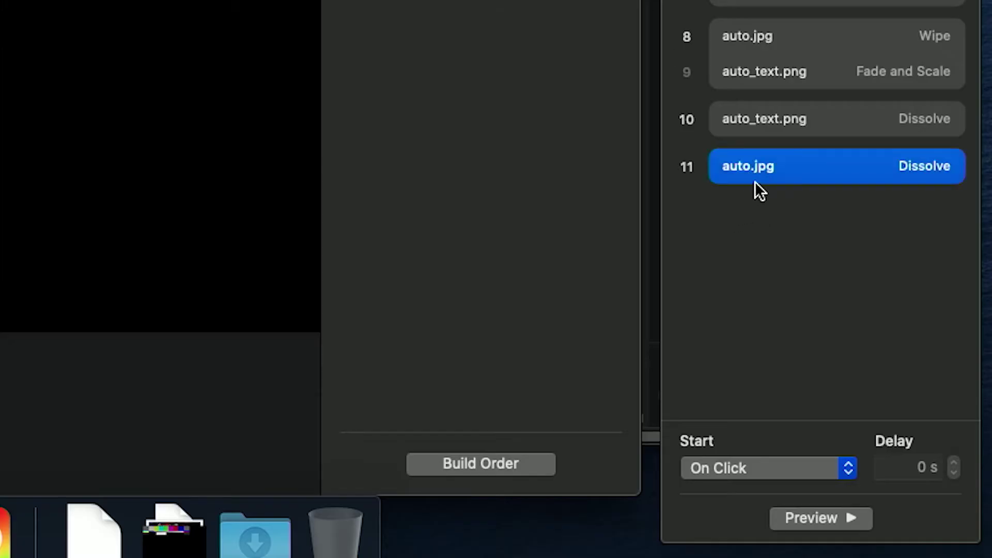
pyautogui.click(767, 470)
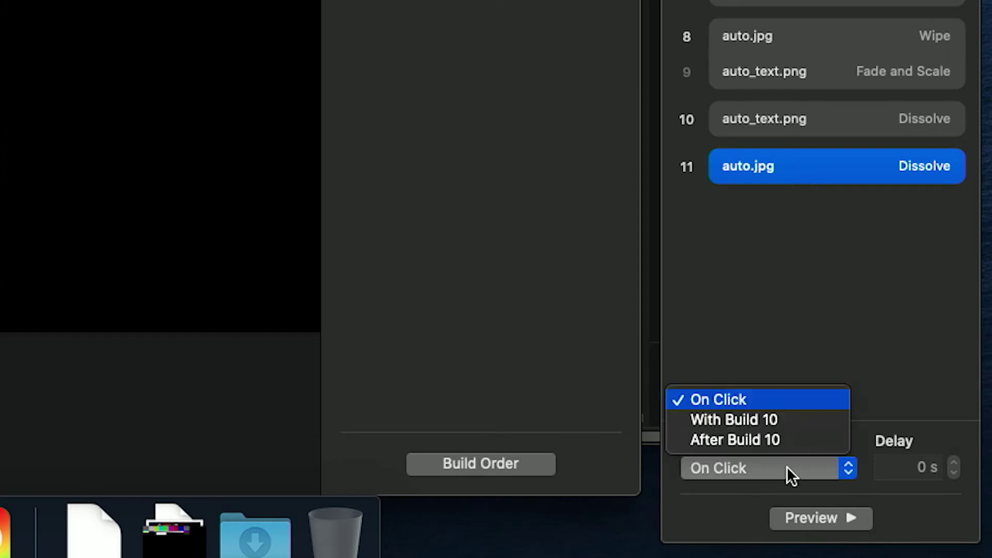
pyautogui.click(781, 420)
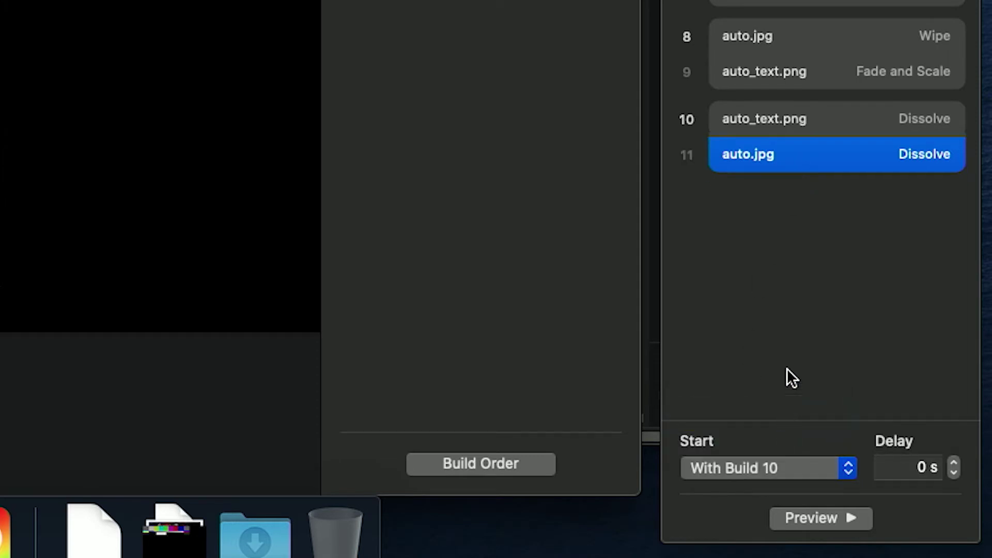
pyautogui.click(836, 123)
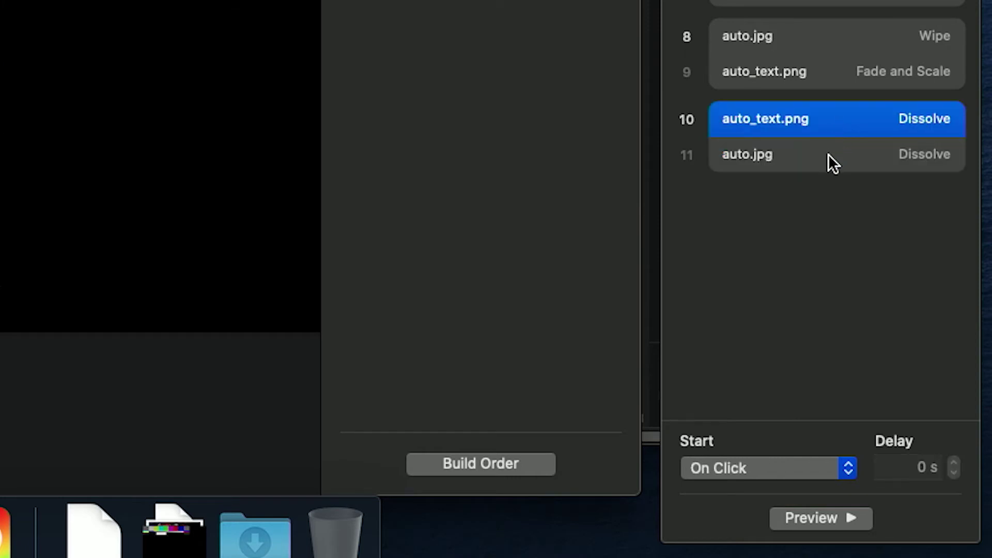
pyautogui.click(828, 154)
# - Reorder the builds so the auto.jpg and auto_text.png build-ins, followed by their two Dissolves, come directly after the Table 1 Cube build
pyautogui.click(814, 35)
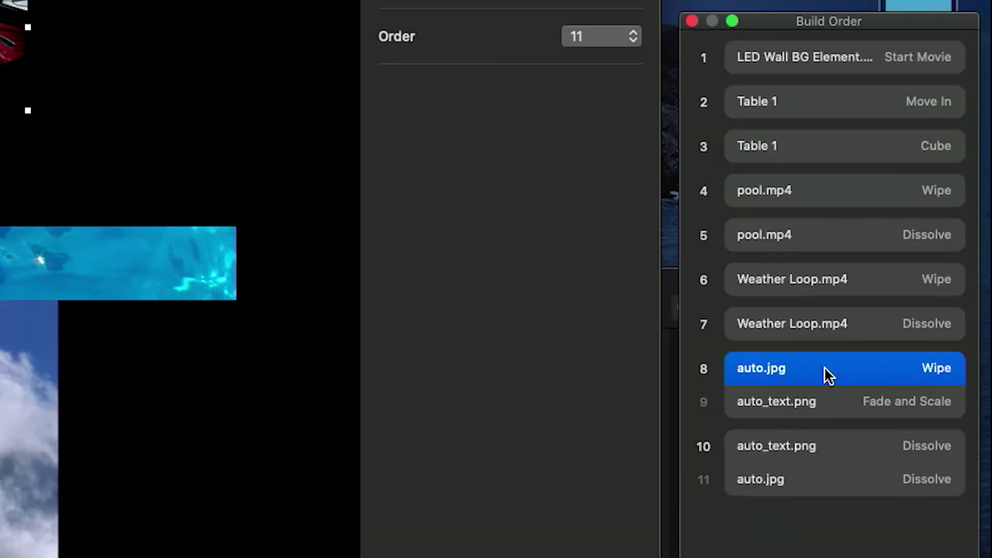
pyautogui.keyDown('shift'); pyautogui.click(830, 404); pyautogui.keyUp('shift')
pyautogui.moveTo(829, 367); pyautogui.dragTo(807, 169)
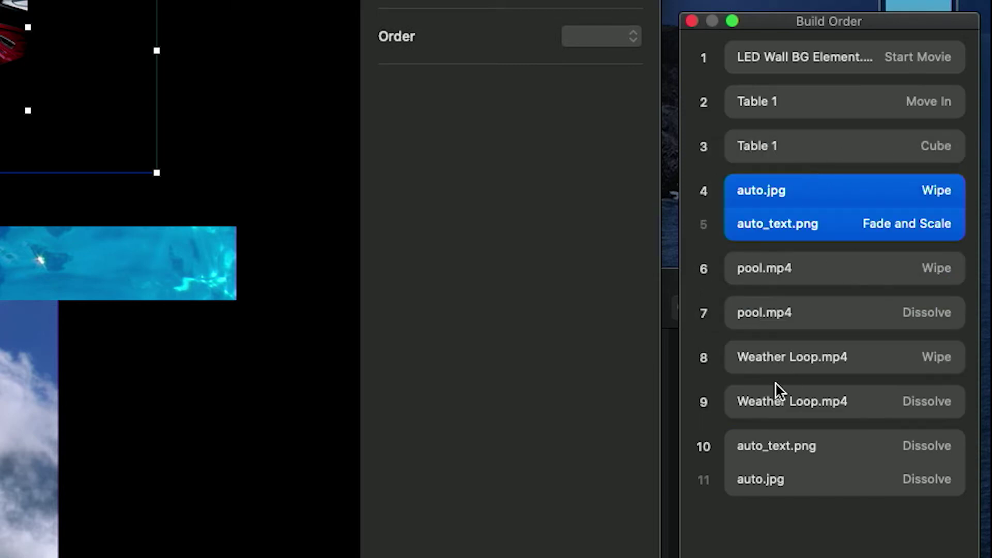
pyautogui.click(831, 445)
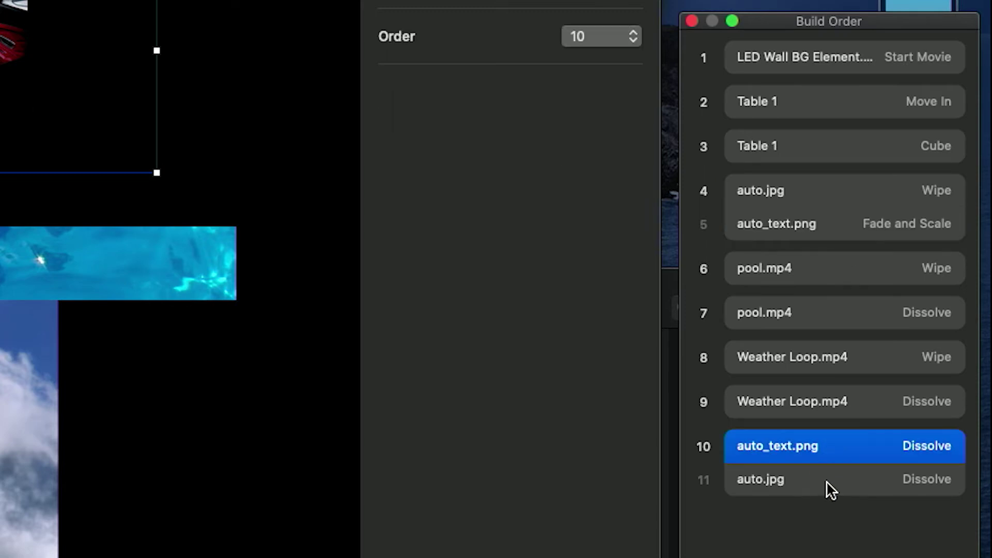
pyautogui.keyDown('shift'); pyautogui.click(825, 482); pyautogui.keyUp('shift')
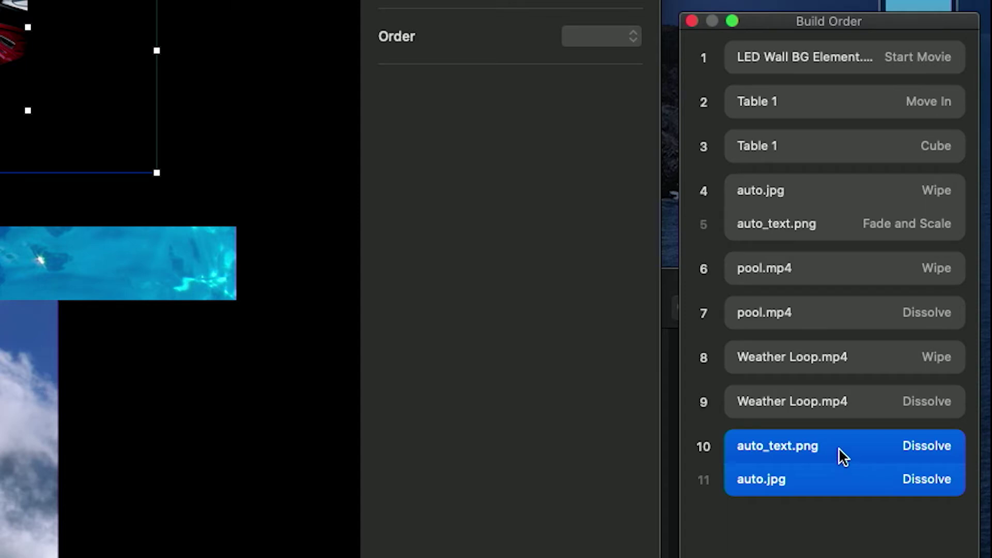
pyautogui.moveTo(837, 452); pyautogui.dragTo(818, 247)
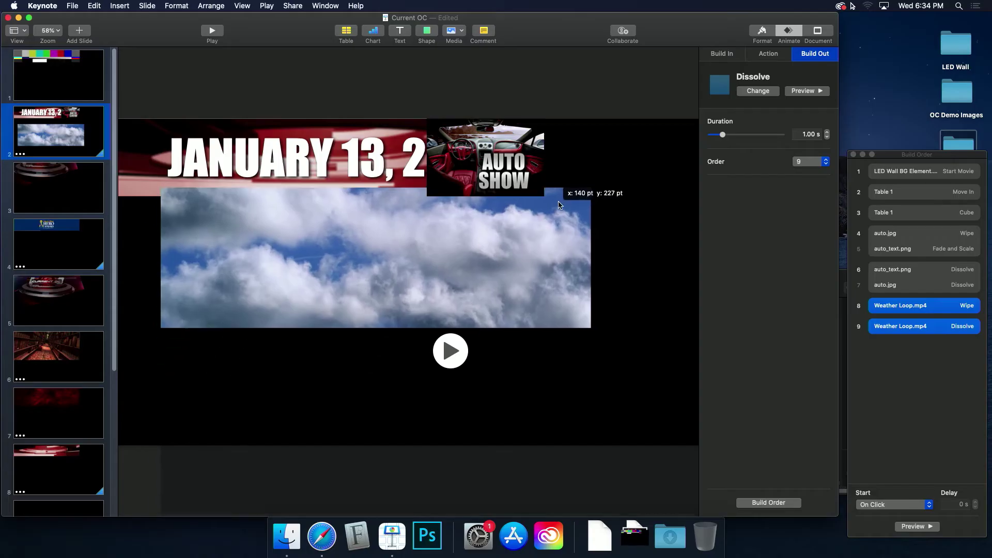
# - Move the clouds movie to the slide's upper-left corner and set its repeat mode to Loop
pyautogui.moveTo(547, 207); pyautogui.dragTo(512, 145)
pyautogui.rightClick(300, 175)
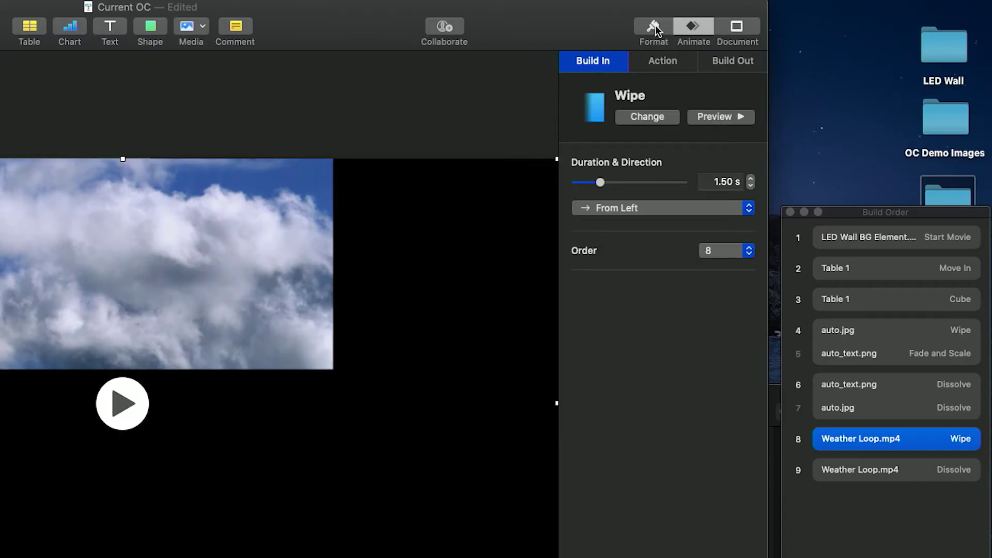
pyautogui.click(654, 26)
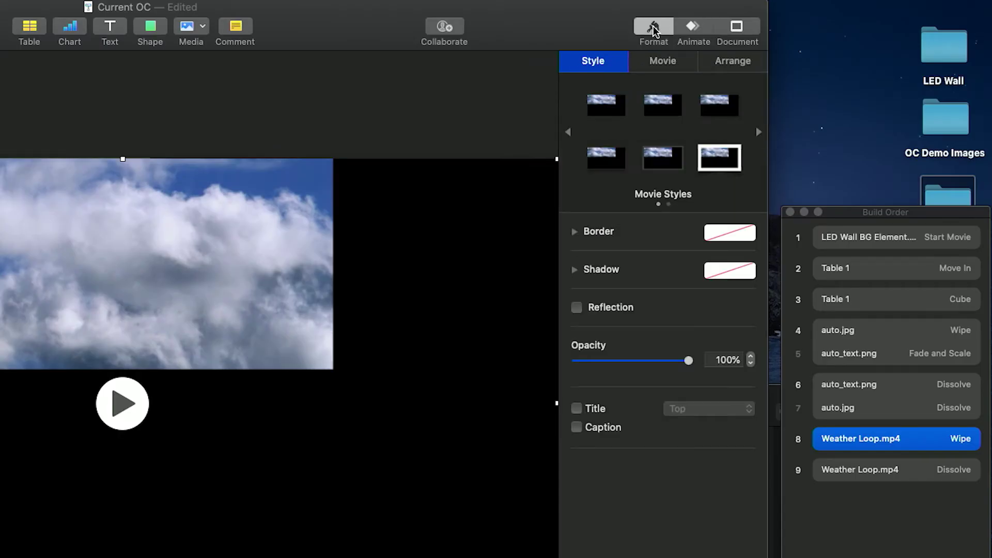
pyautogui.click(652, 64)
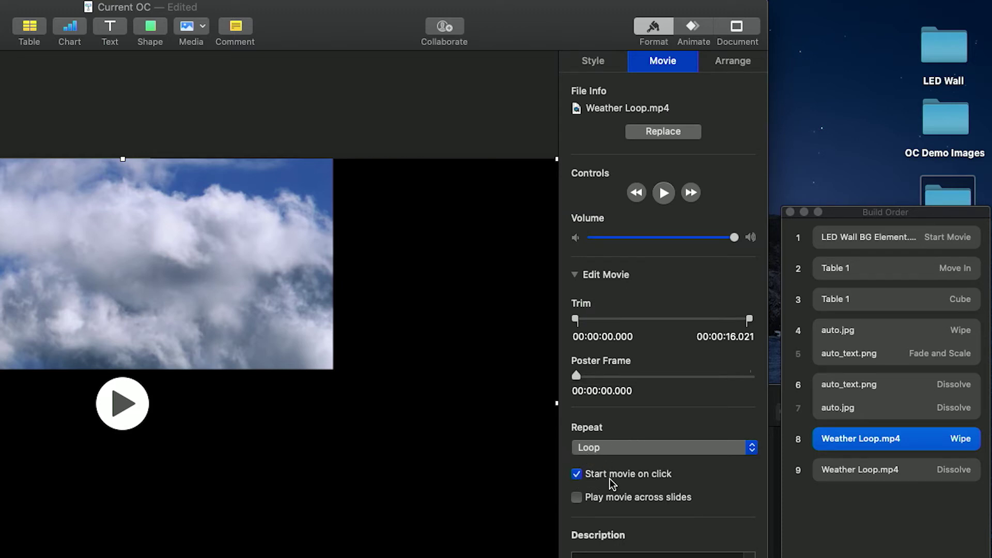
pyautogui.click(722, 447)
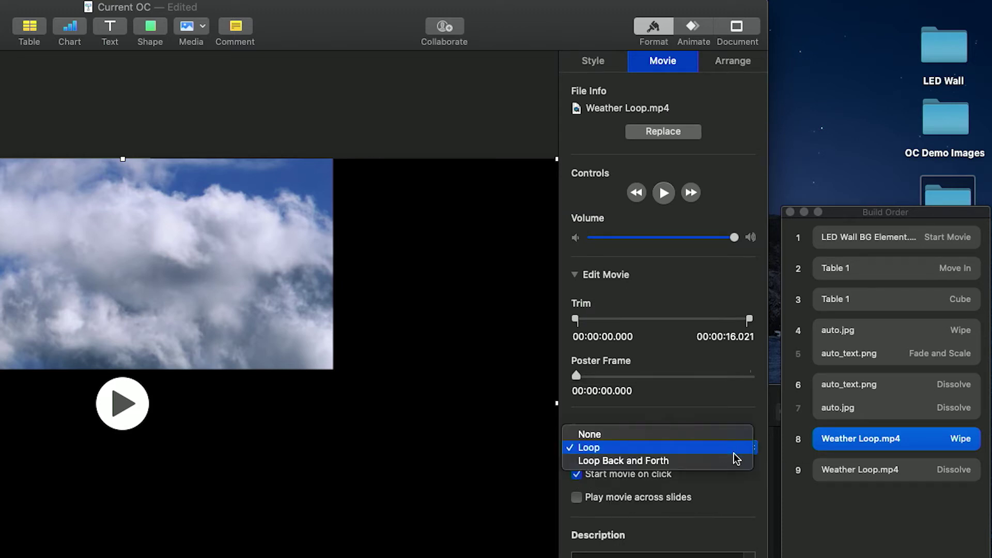
pyautogui.click(736, 460)
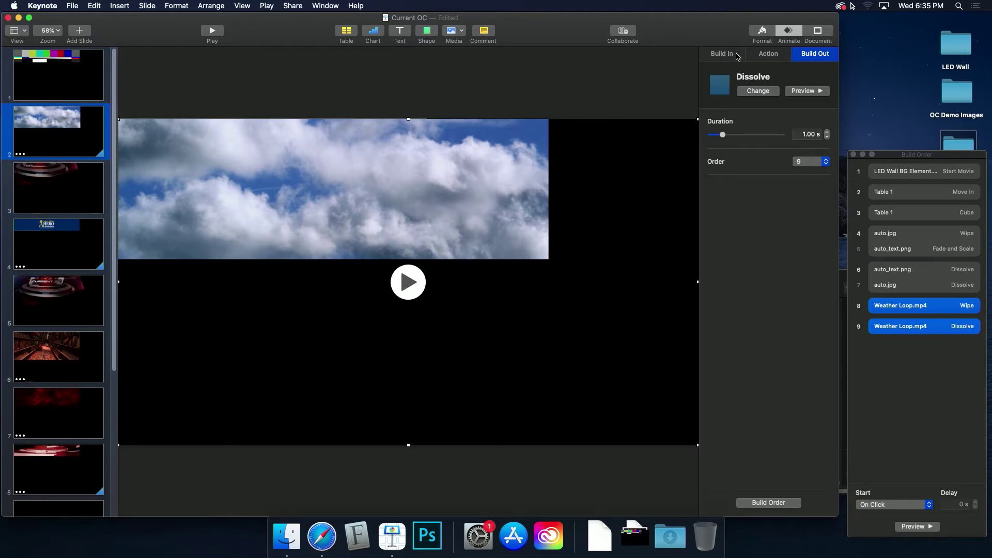
# - Preview the Wipe build-in of Weather Loop.mp4
pyautogui.click(725, 55)
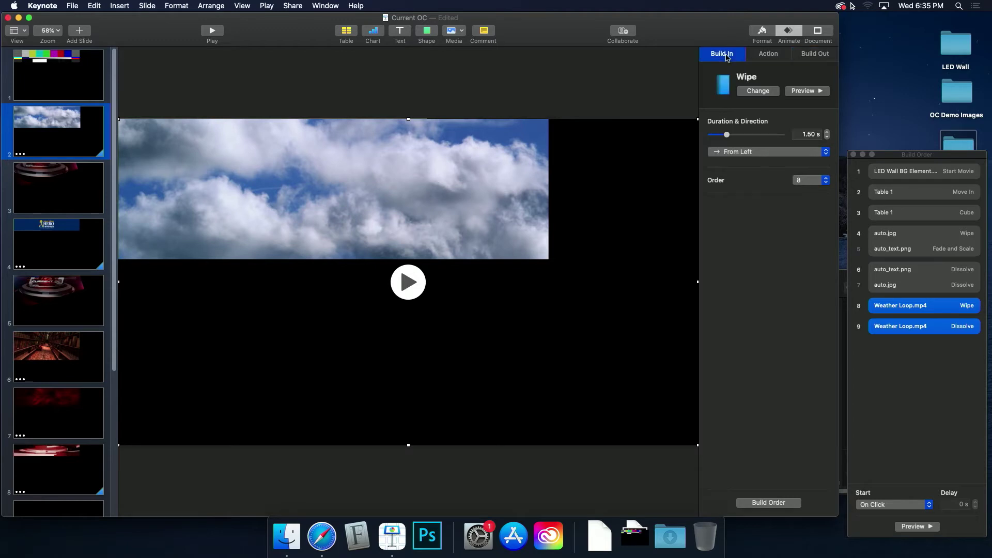
pyautogui.click(754, 60)
pyautogui.click(731, 56)
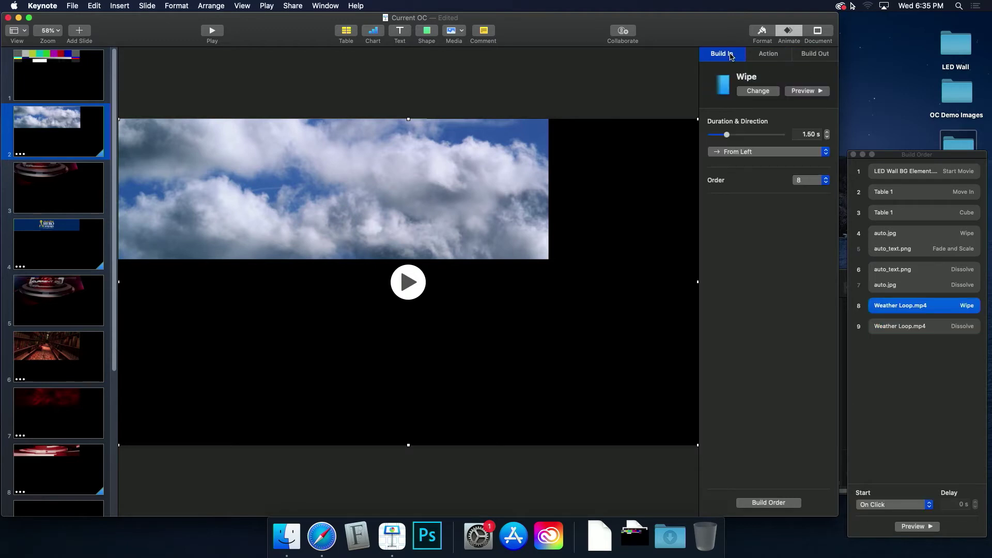
pyautogui.click(801, 96)
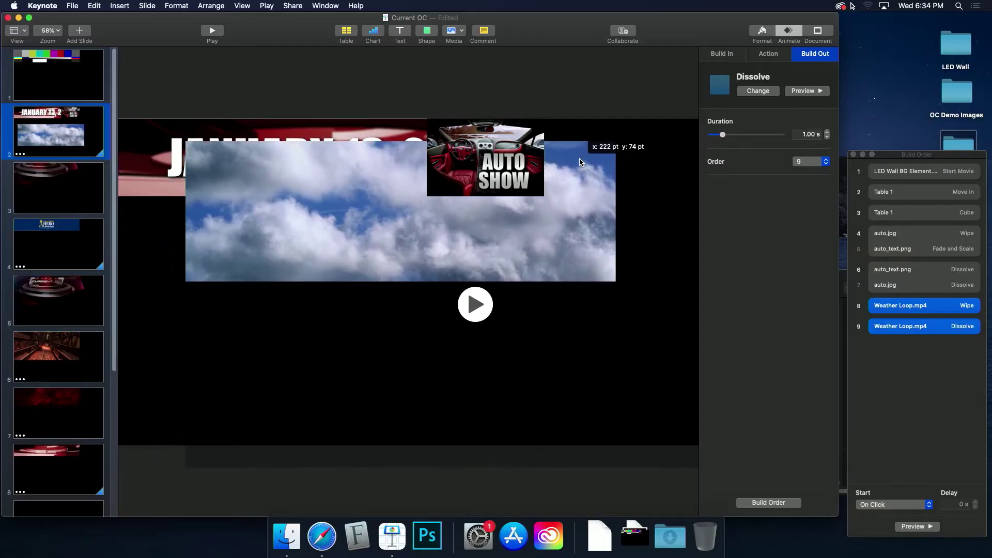
# - Place the clouds movie flush with the slide's upper-left corner and save the presentation
pyautogui.moveTo(578, 158); pyautogui.dragTo(512, 145)
pyautogui.click(300, 175)
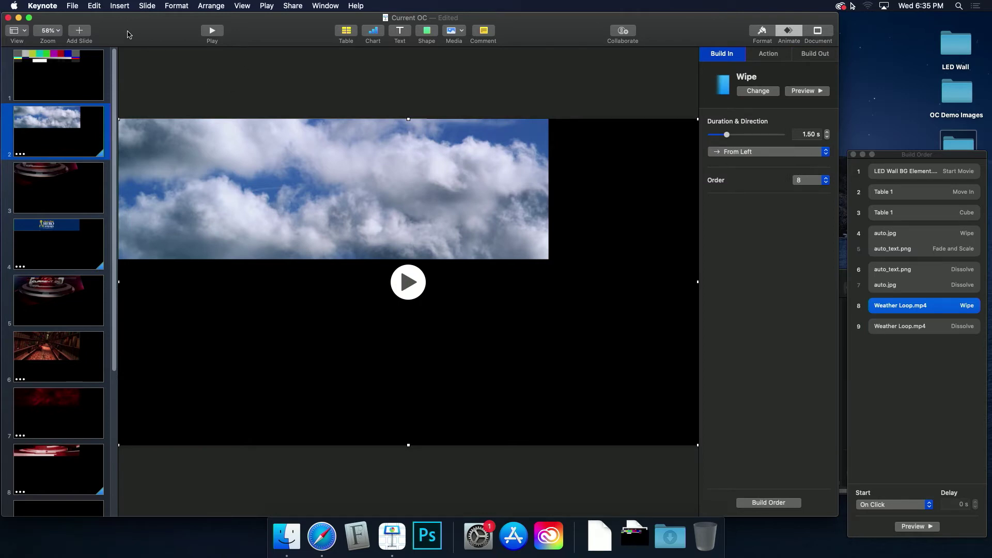
pyautogui.click(75, 7)
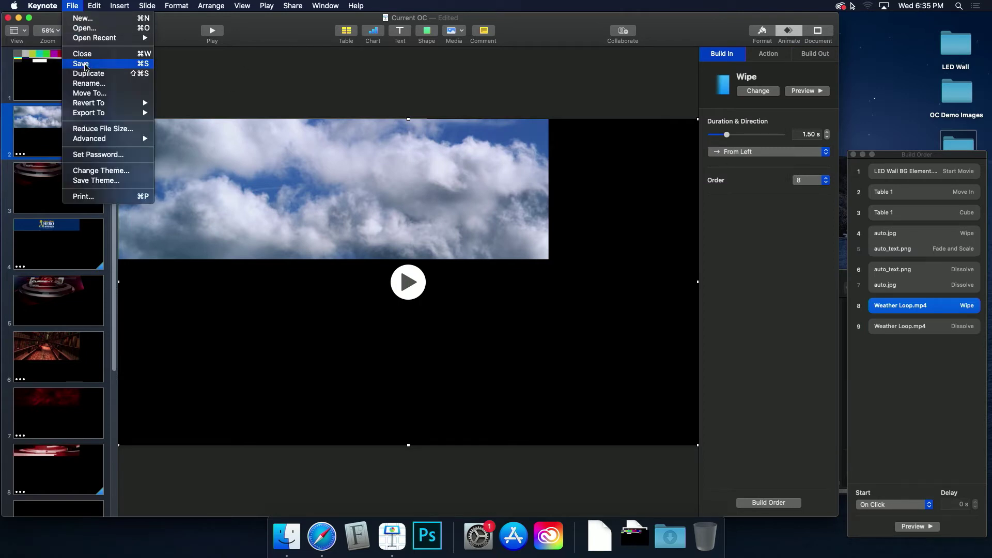
pyautogui.click(85, 65)
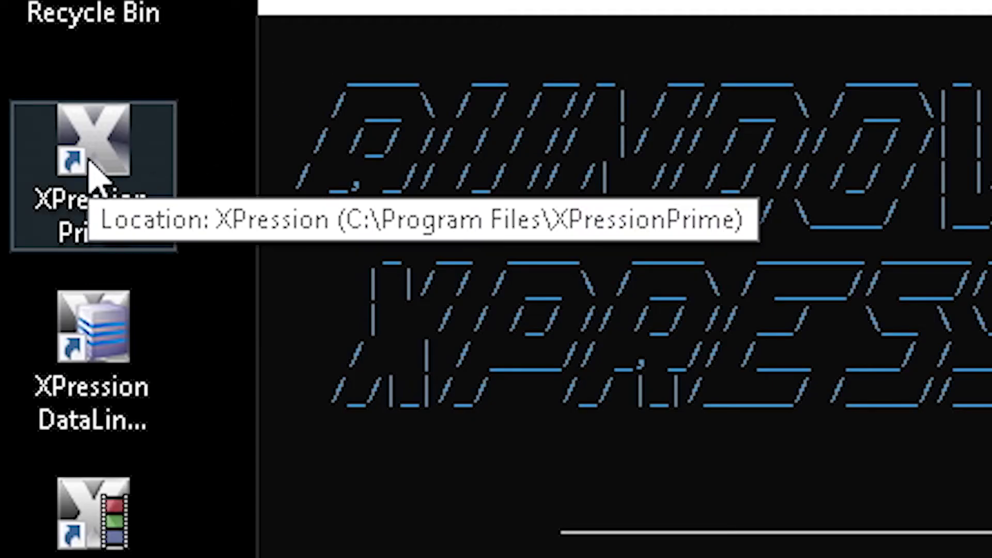
# - Launch XPression Prime and open the recent project Current OC 2020.xpf, discarding the untitled project without saving
pyautogui.click(99, 132)
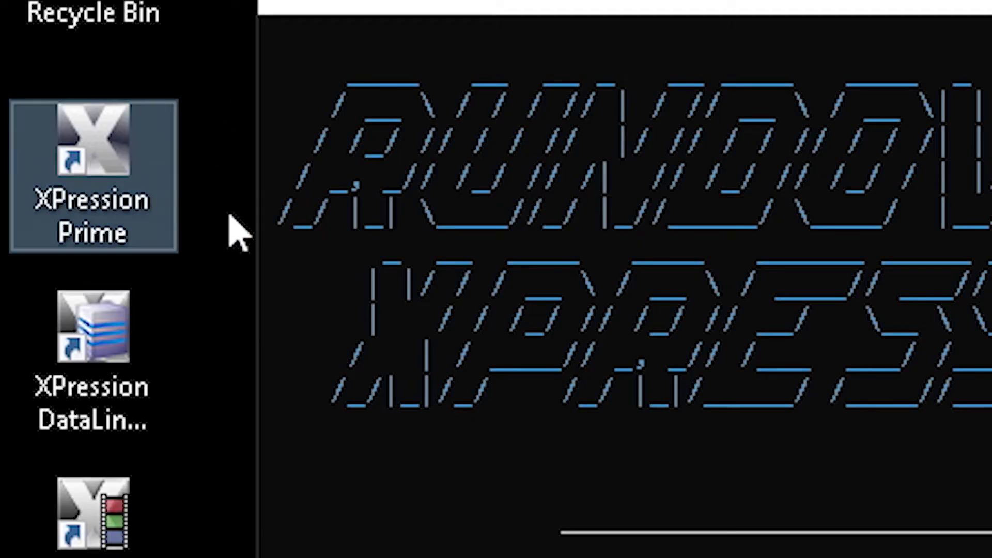
pyautogui.doubleClick(158, 240)
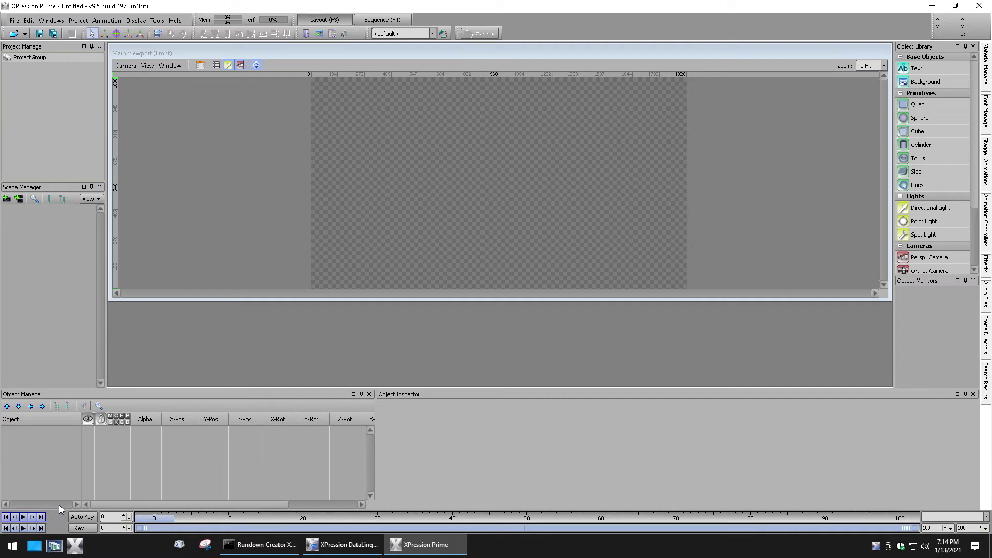
pyautogui.click(14, 21)
pyautogui.moveTo(69, 55)
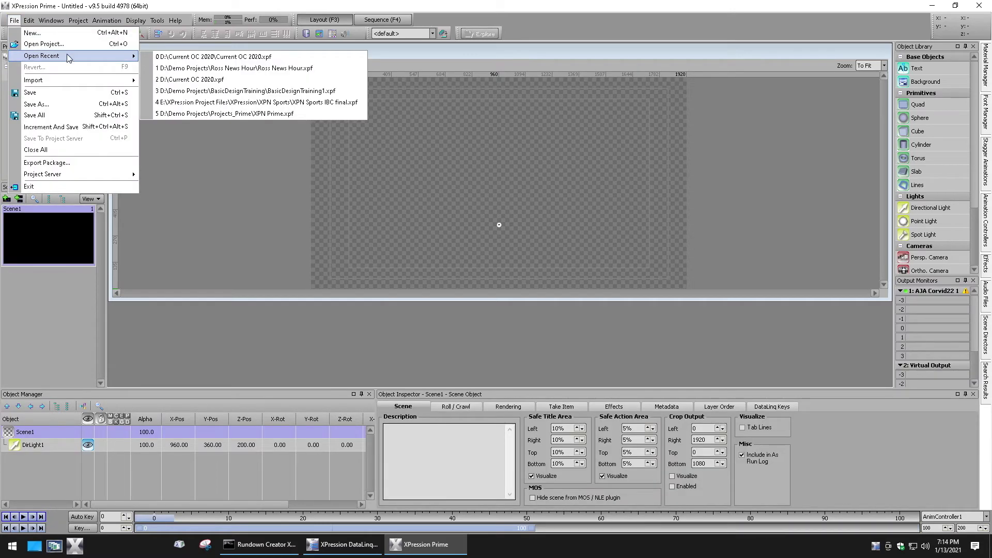
pyautogui.click(166, 59)
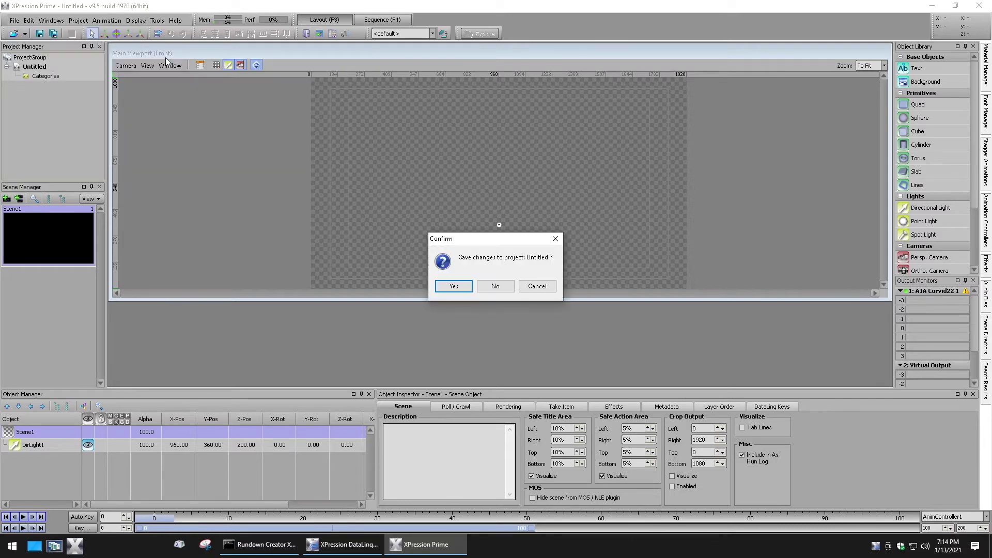
pyautogui.click(502, 285)
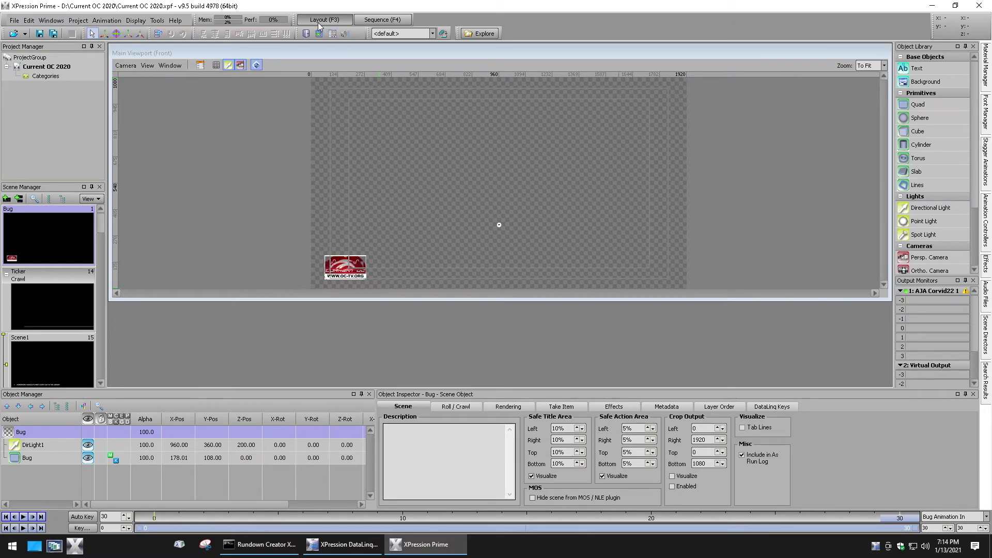
# - Switch to the sequencer layout and delete all four existing OC-TV rundown groups
pyautogui.click(384, 20)
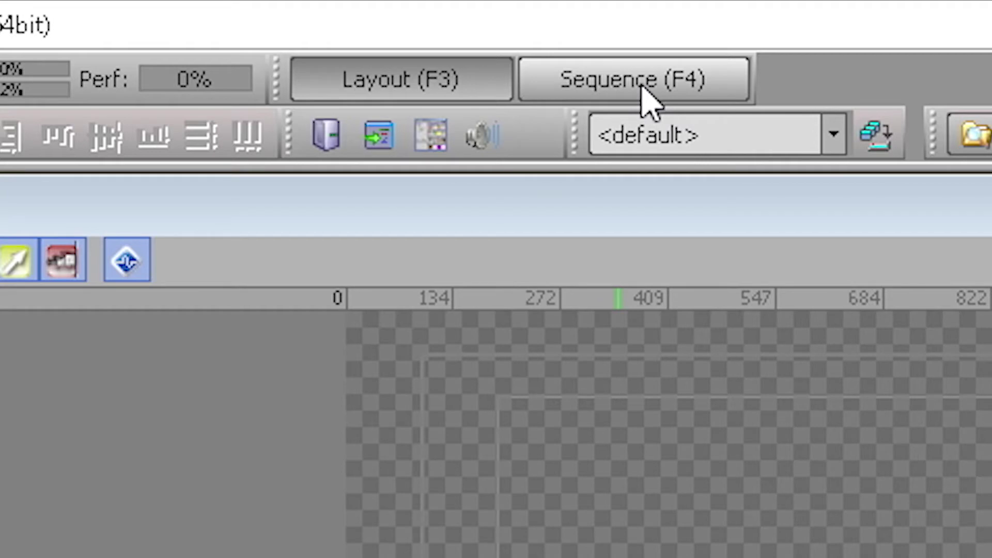
pyautogui.click(642, 87)
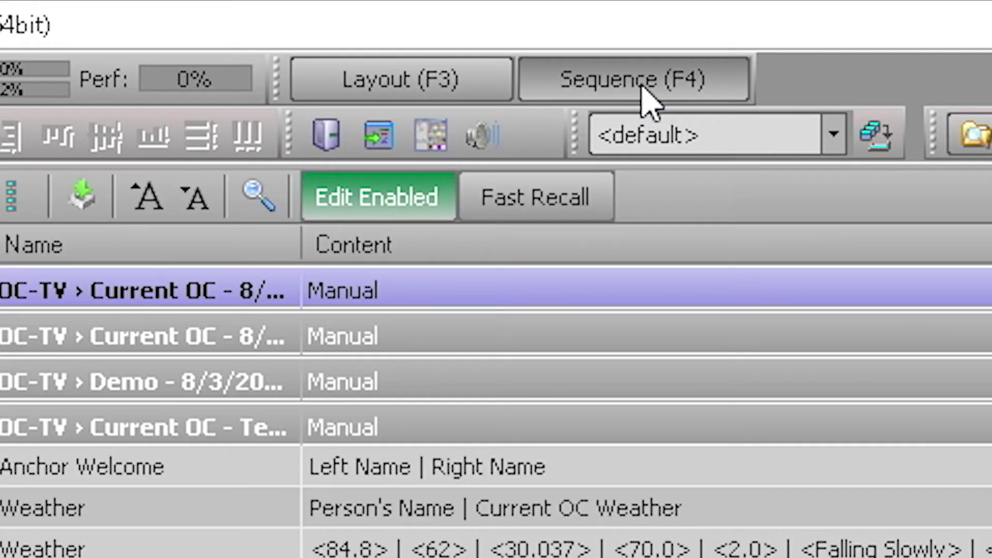
pyautogui.click(78, 428)
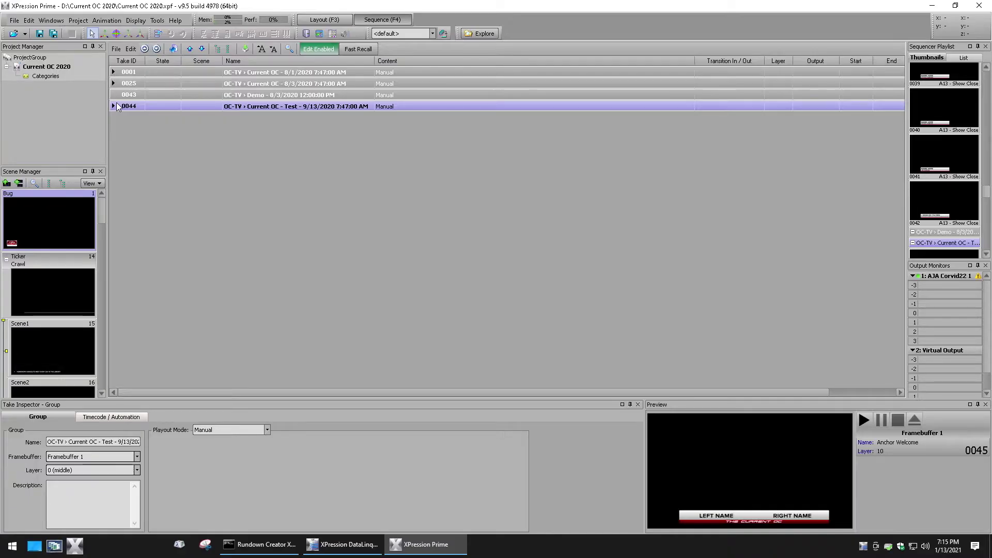
pyautogui.keyDown('shift'); pyautogui.click(240, 71); pyautogui.keyUp('shift')
pyautogui.rightClick(244, 73)
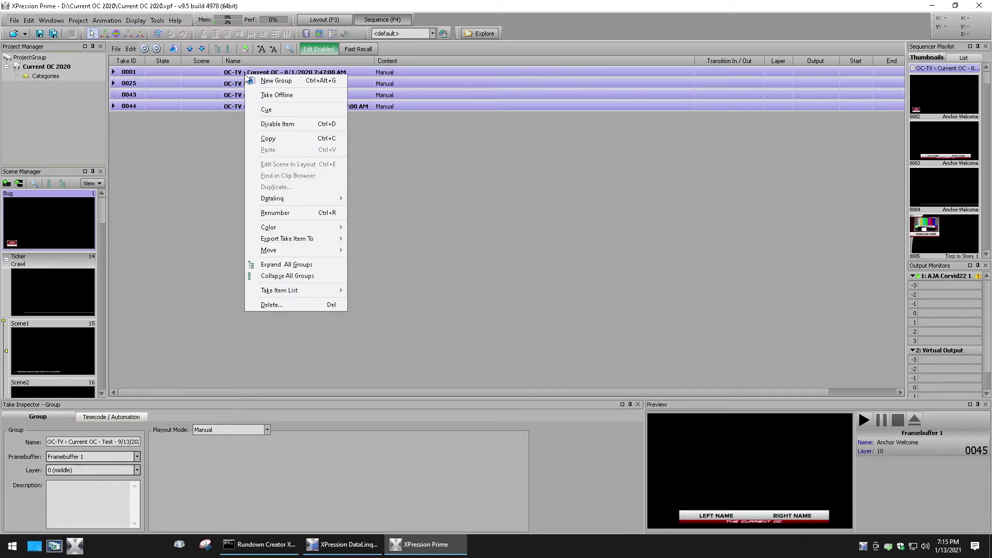
pyautogui.moveTo(313, 294)
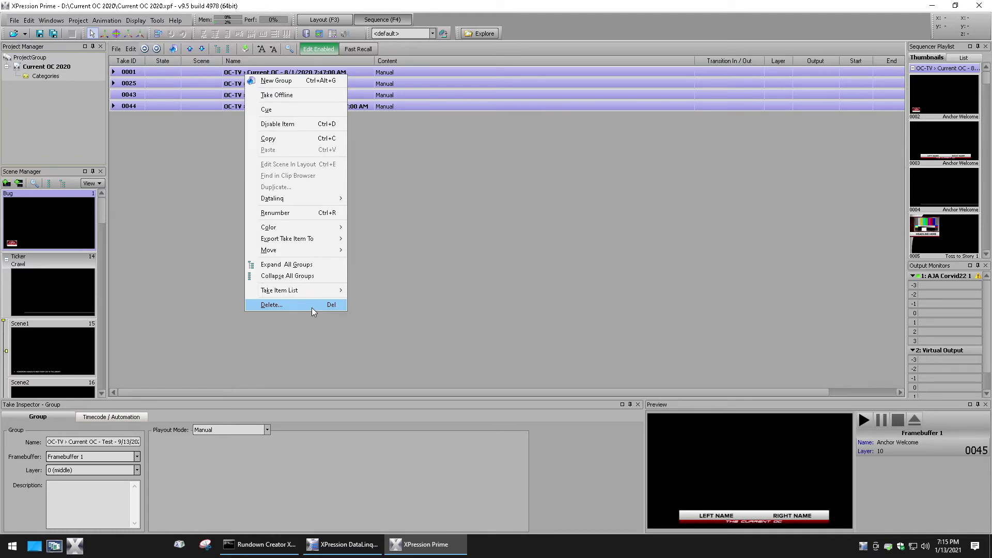
pyautogui.click(311, 304)
pyautogui.click(457, 289)
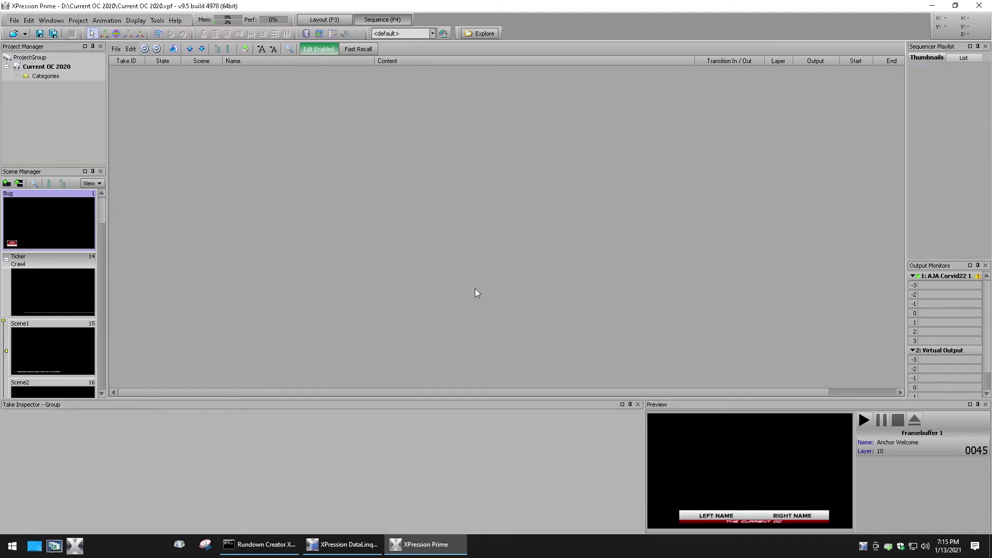
# - Restart the Rundown Creator XPression plug-in and return to XPression Prime to load the current rundowns
pyautogui.click(931, 5)
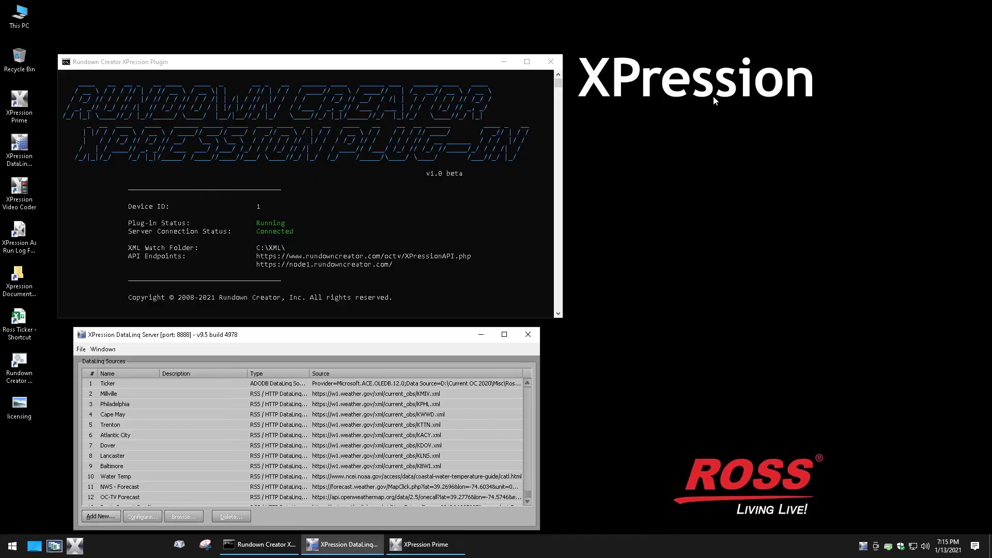
pyautogui.click(550, 62)
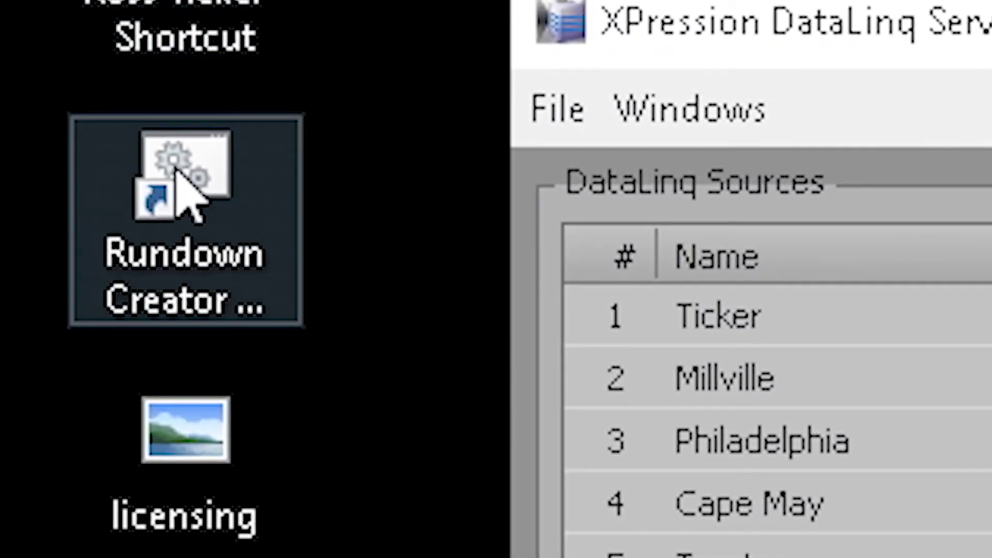
pyautogui.doubleClick(178, 171)
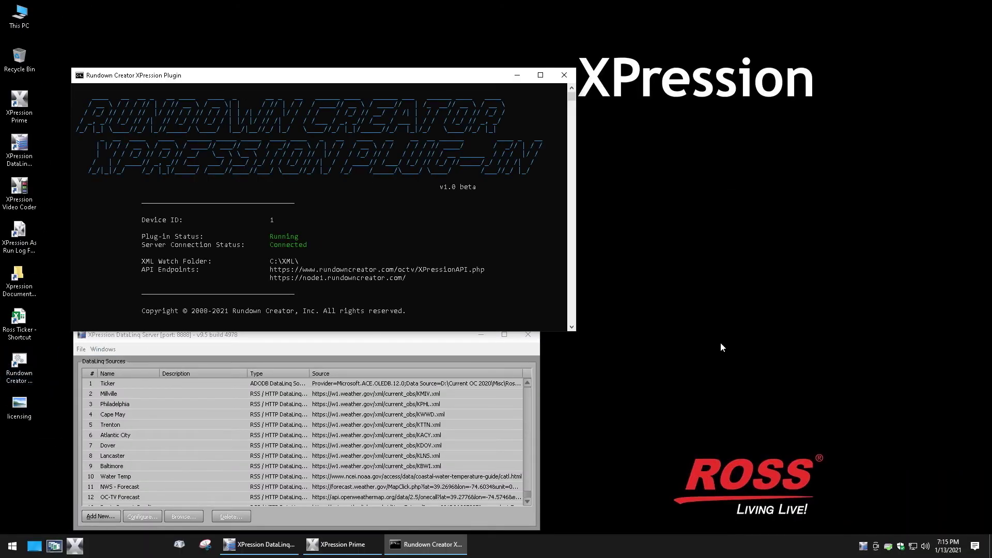
pyautogui.click(356, 544)
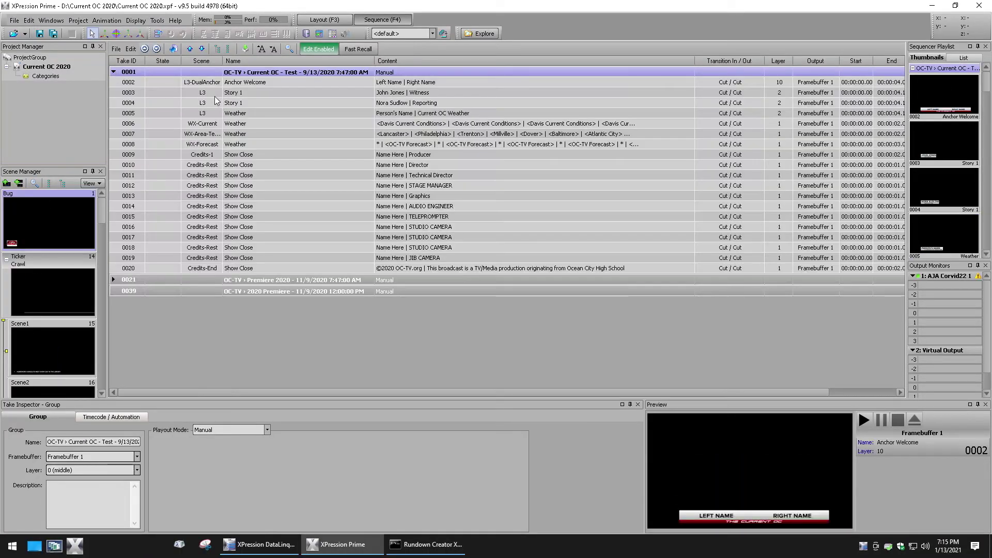
# - Play the animated preview of the Witness lower third in take 0003, Story 1, and stop it
pyautogui.click(419, 82)
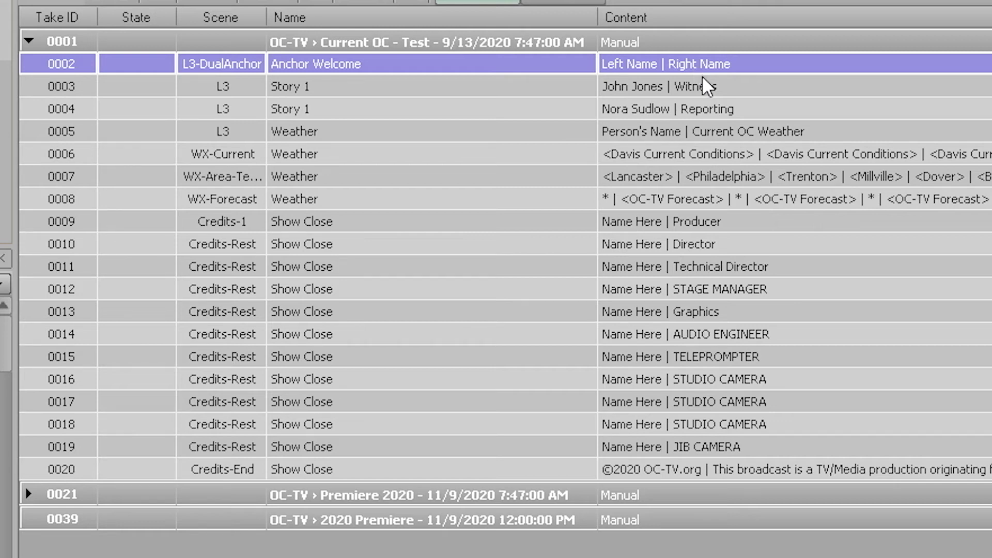
pyautogui.click(701, 80)
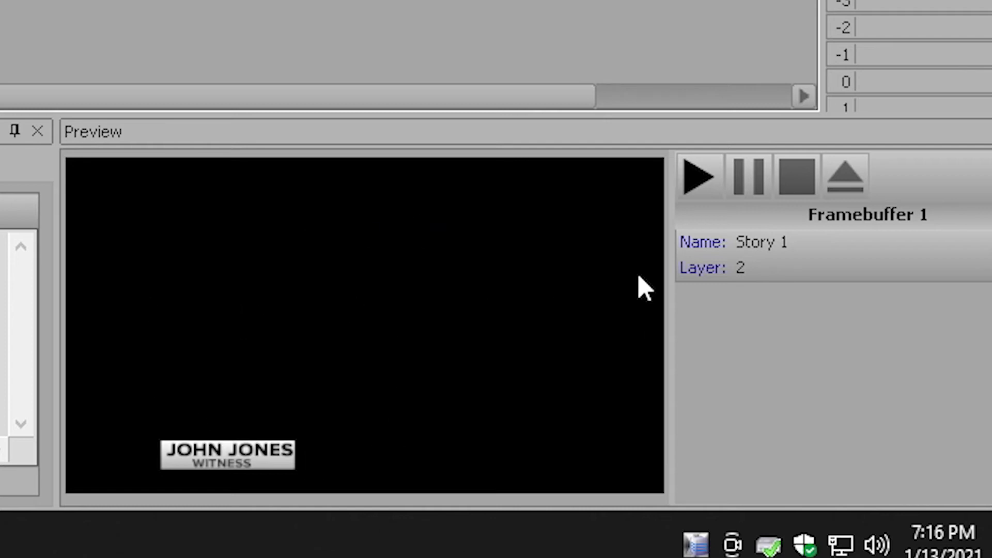
pyautogui.click(697, 183)
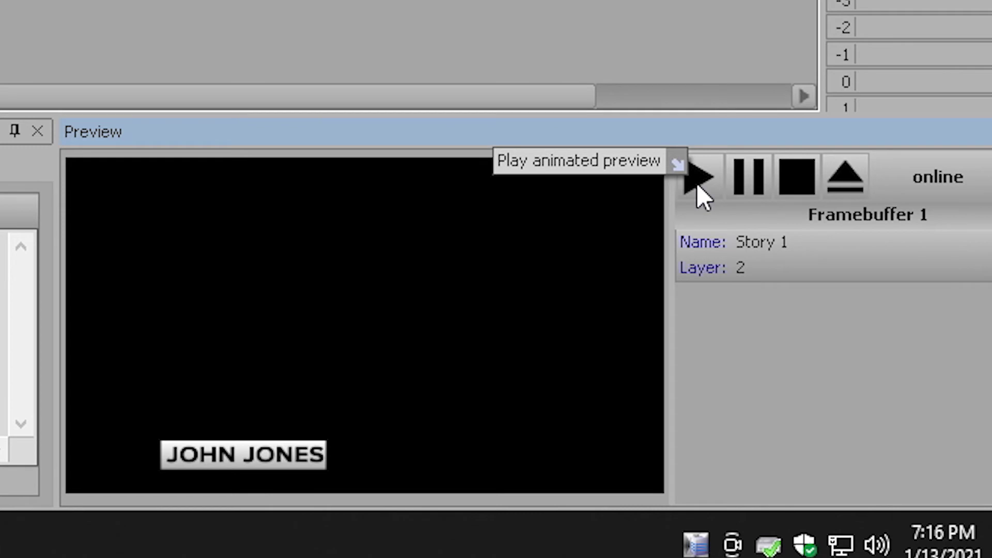
pyautogui.click(797, 185)
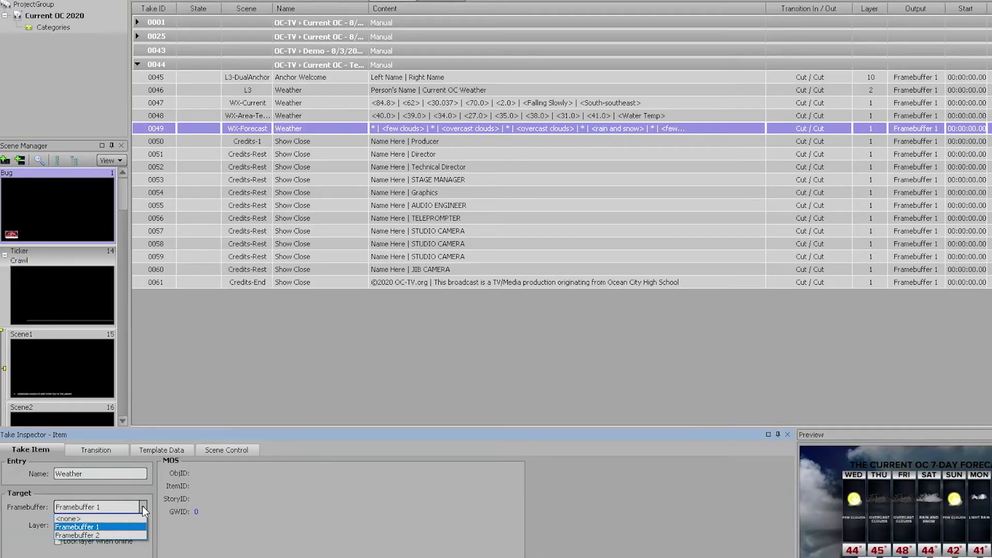
# - Assign the WX-Forecast weather take 0049 to Framebuffer 2
pyautogui.click(121, 533)
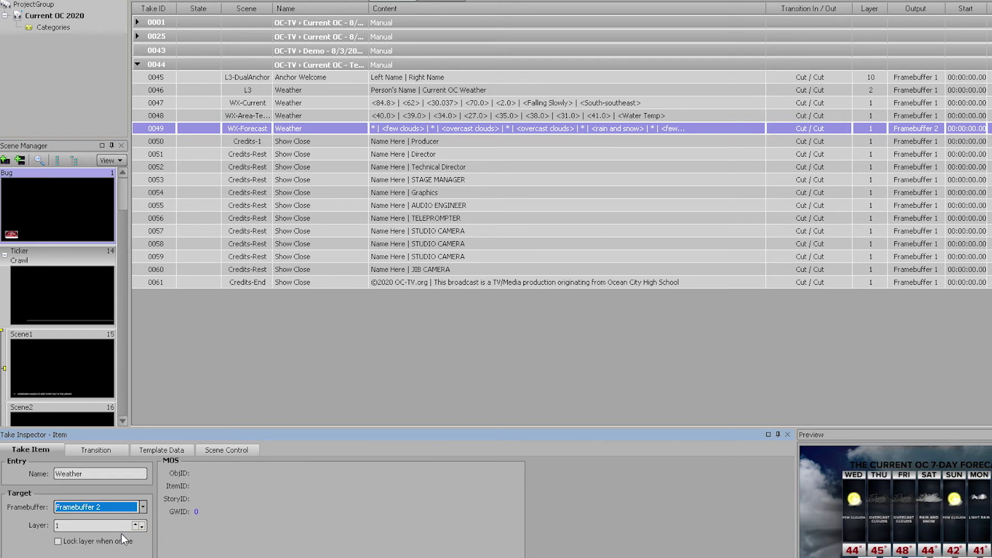
pyautogui.press('F9')
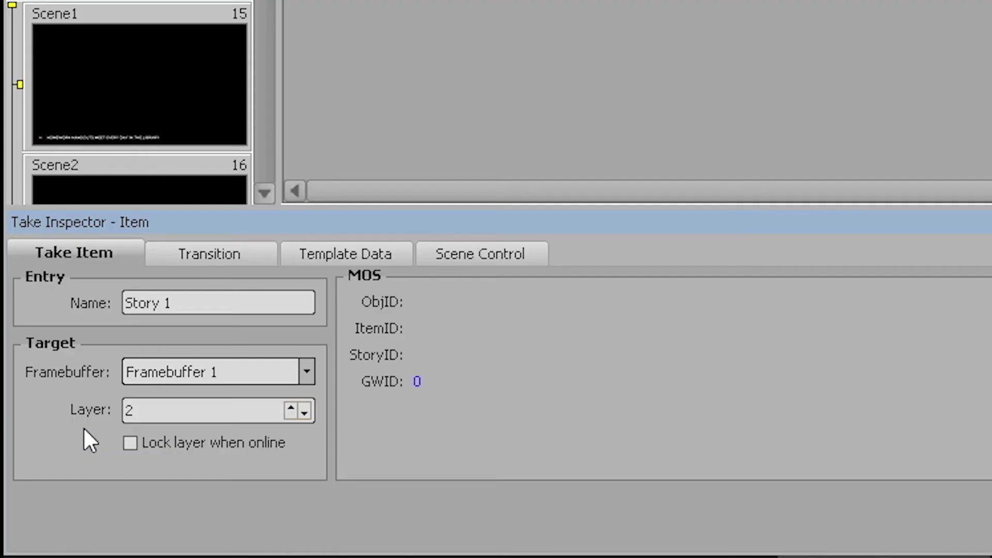
# - Review the Story 1 take's in and out transitions, template data and scene control settings
pyautogui.click(187, 256)
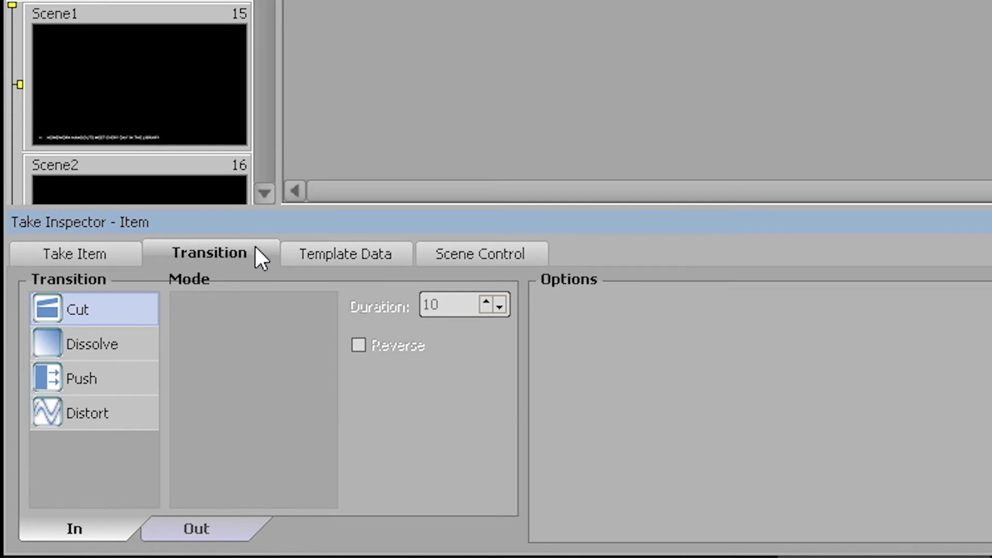
pyautogui.click(198, 526)
pyautogui.click(46, 532)
pyautogui.click(335, 250)
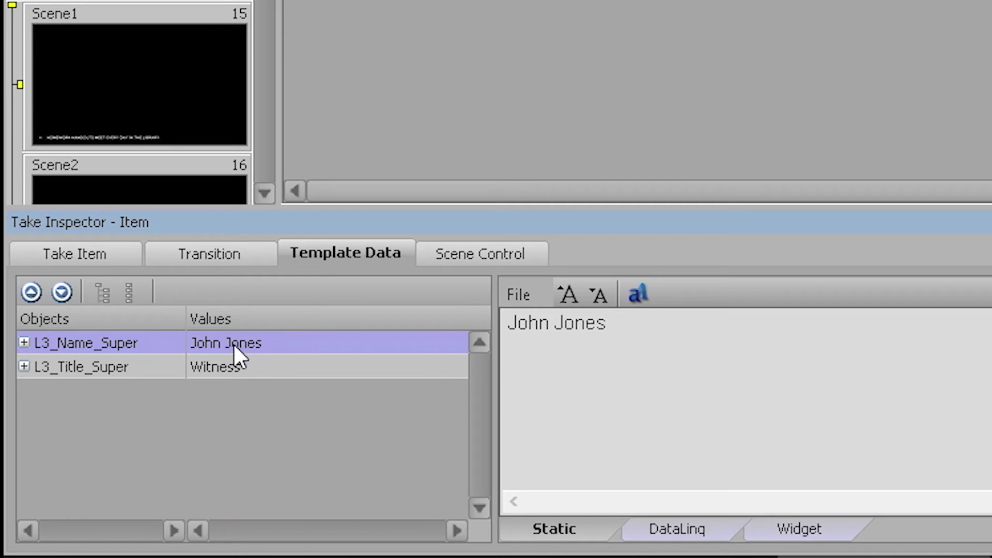
pyautogui.click(571, 337)
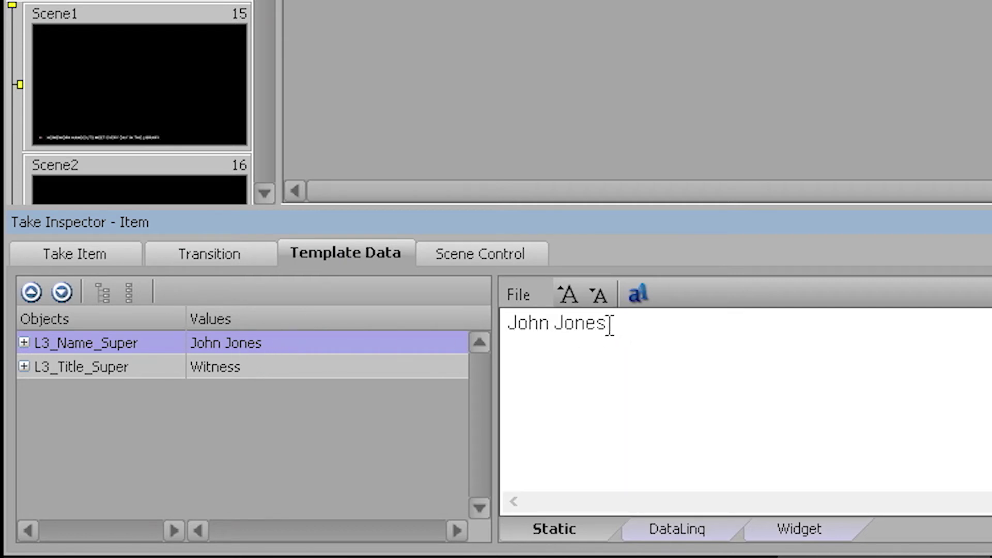
pyautogui.write('y')
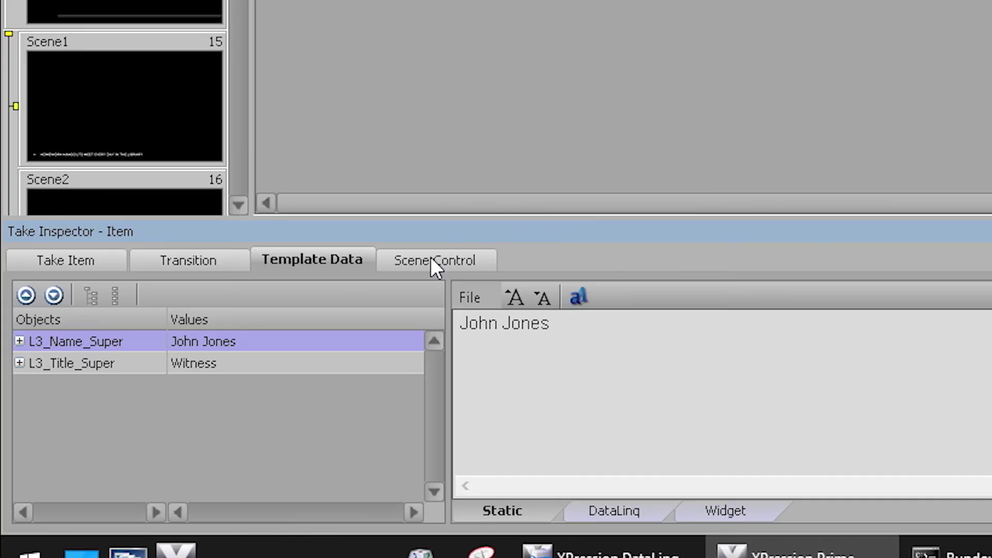
pyautogui.click(432, 258)
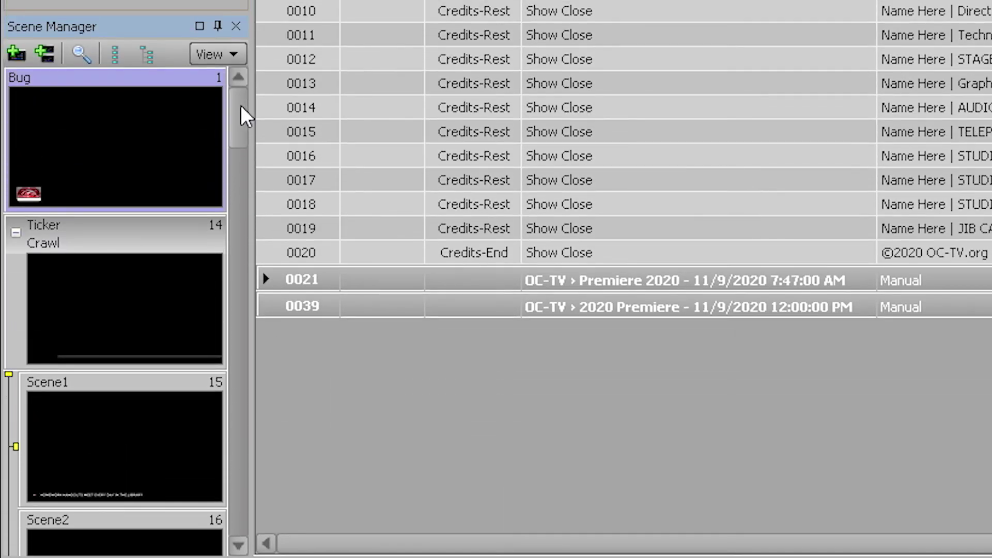
# - Add the OTS-Left scene from the project's scenes to the rundown as a new take
pyautogui.moveTo(243, 116)
pyautogui.mouseDown()
pyautogui.moveTo(262, 310)
pyautogui.moveTo(263, 524)
pyautogui.moveTo(260, 182)
pyautogui.moveTo(249, 101)
pyautogui.mouseUp()
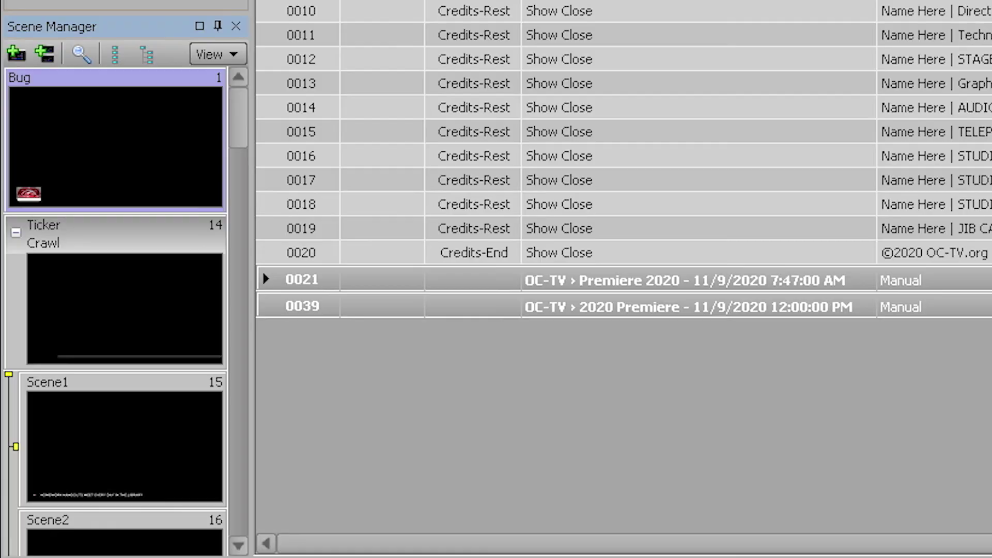
pyautogui.click(66, 367)
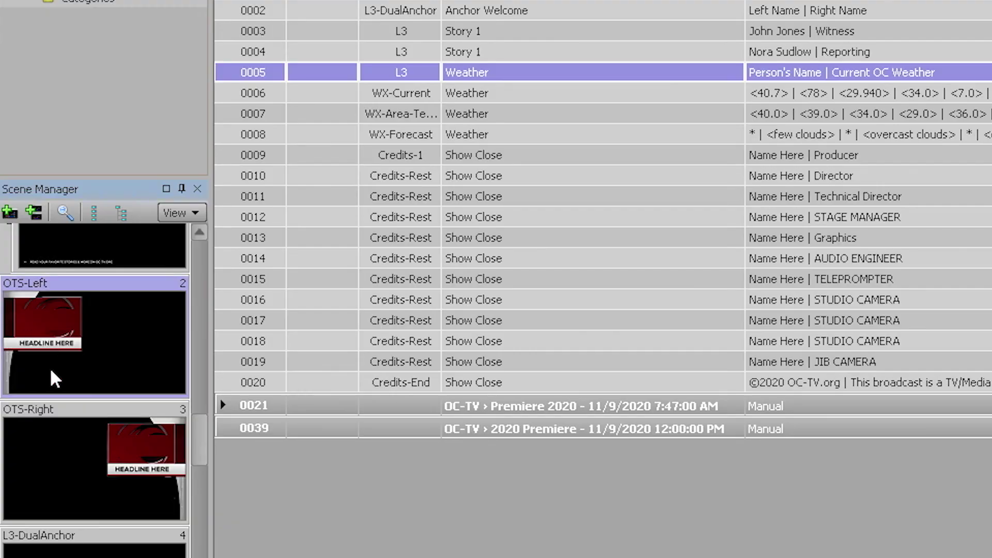
pyautogui.moveTo(51, 371); pyautogui.dragTo(425, 124)
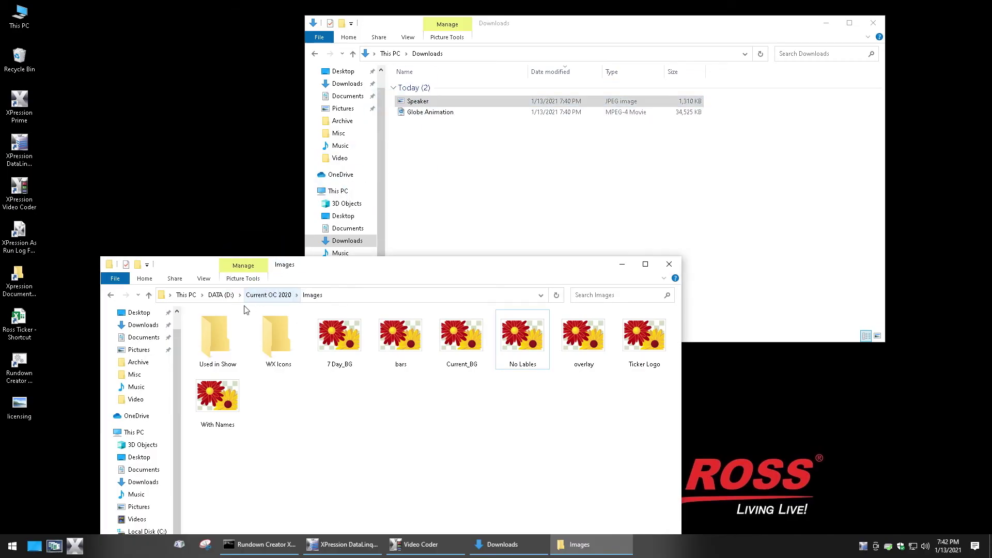
# - Put the Speaker image into the Images\Used in Show folder and set the OTS-Left headline to NEW PRODUCT LAUNCH
pyautogui.moveTo(246, 310); pyautogui.dragTo(210, 349)
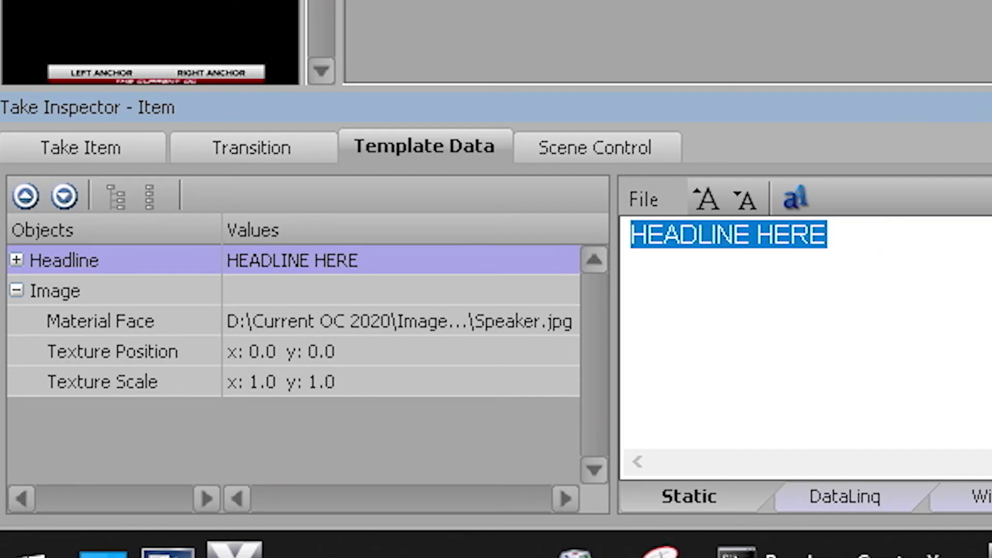
pyautogui.write('NEW PRODUCT LAUNCH')
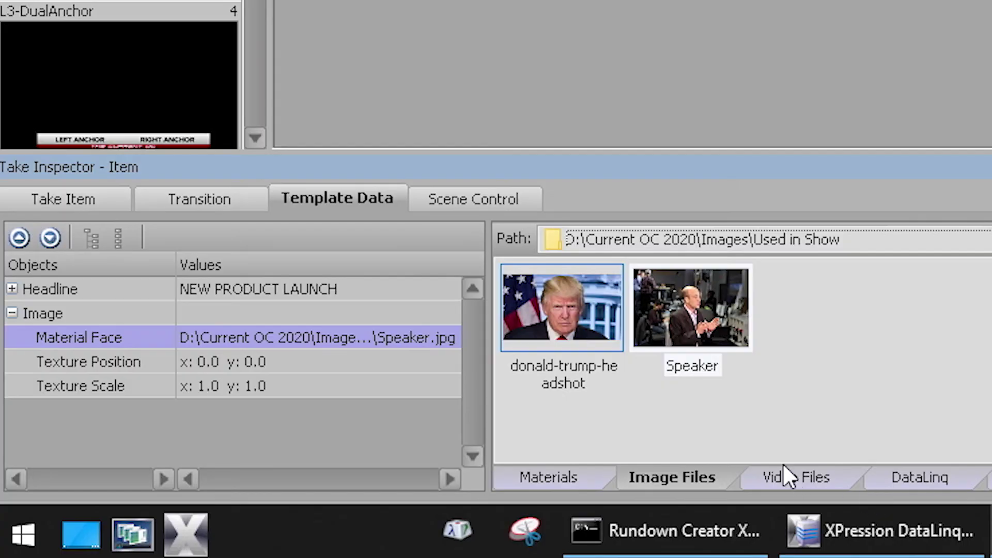
# - Choose the Globe Animation video from the Video\Used in Show folder for the OTS-Left take's image material
pyautogui.click(789, 477)
pyautogui.doubleClick(564, 273)
pyautogui.click(529, 273)
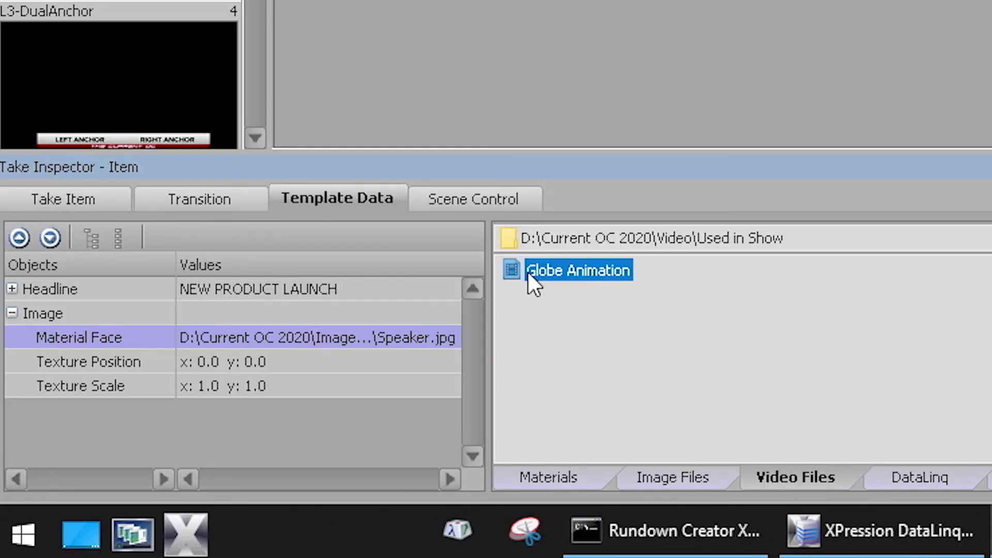
pyautogui.doubleClick(556, 267)
pyautogui.click(703, 271)
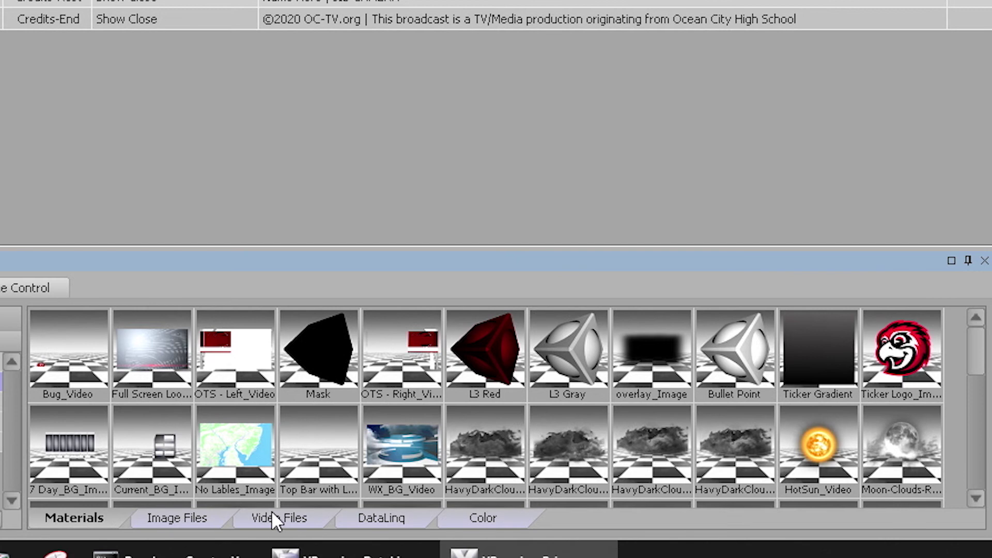
# - Select the Speaker picture from the Images\Used in Show folder for the over-the-shoulder image
pyautogui.click(162, 519)
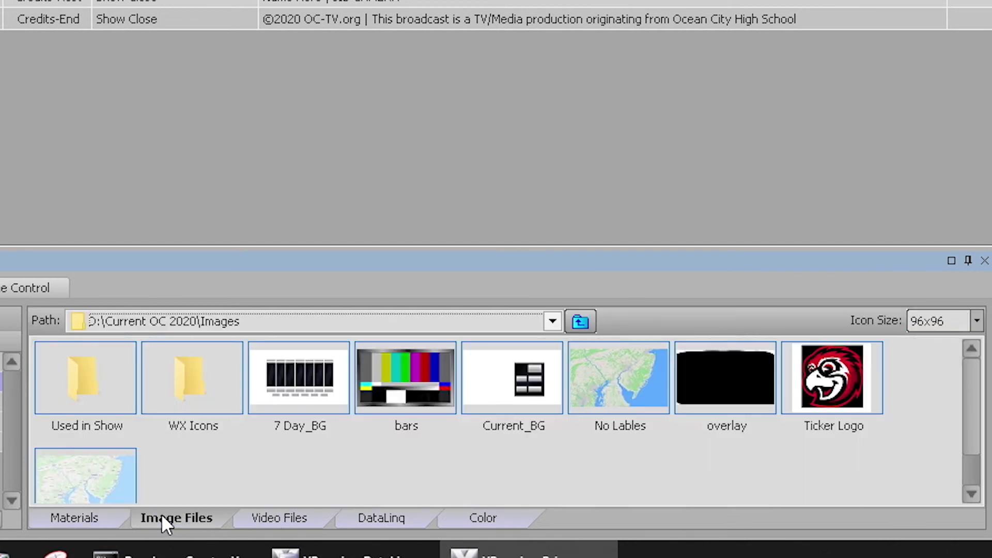
pyautogui.click(60, 378)
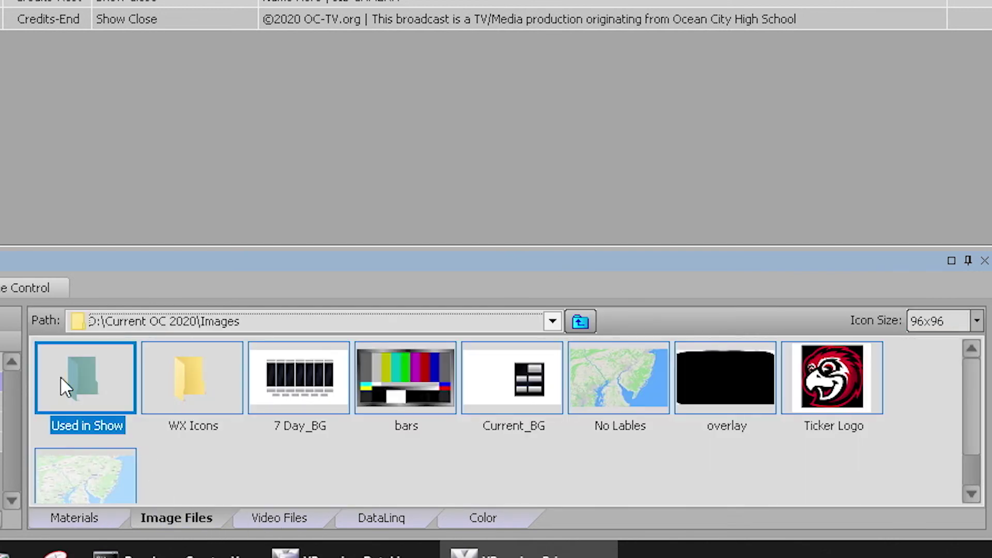
pyautogui.doubleClick(60, 376)
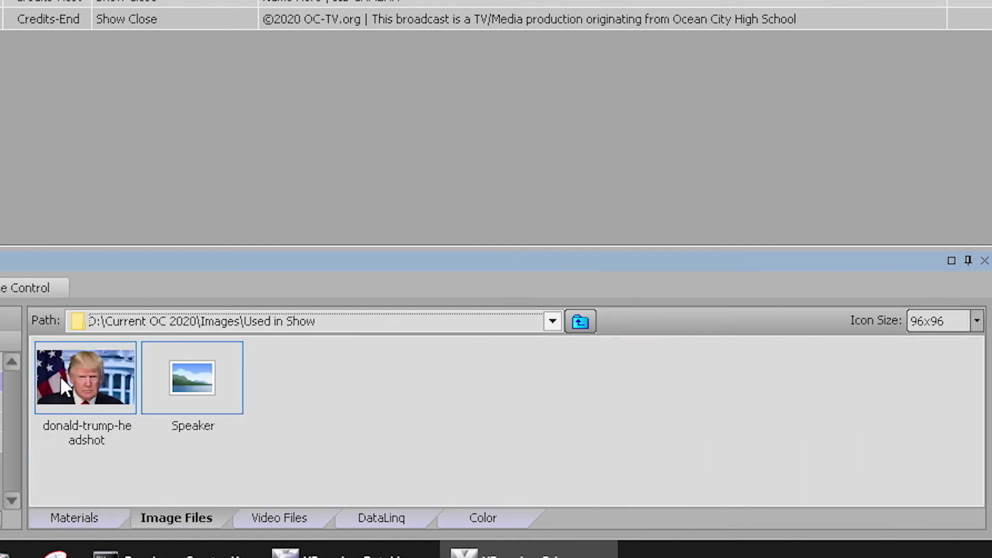
pyautogui.click(185, 391)
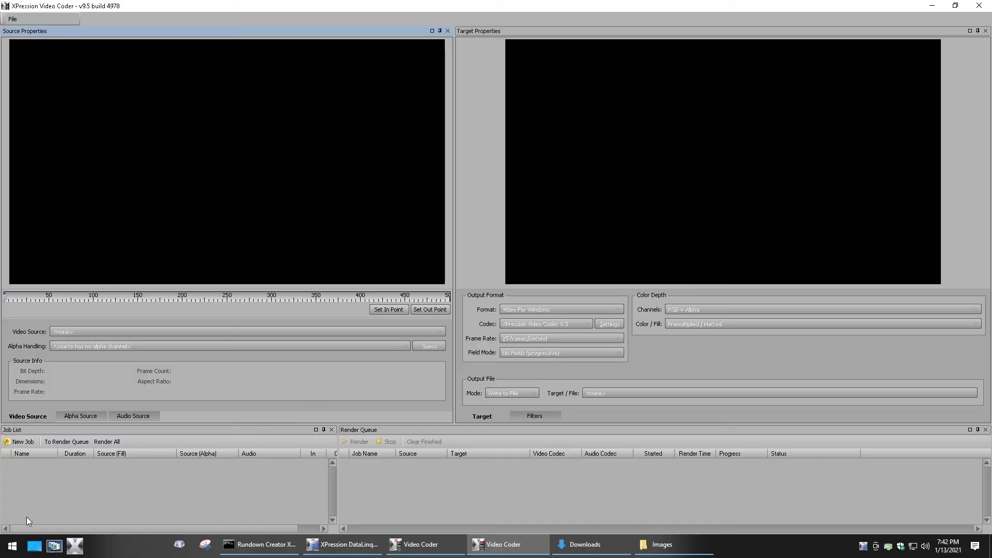
# - In XPression Video Coder, create a new job that uses Globe Animation.mp4 from Downloads as its video source
pyautogui.rightClick(45, 469)
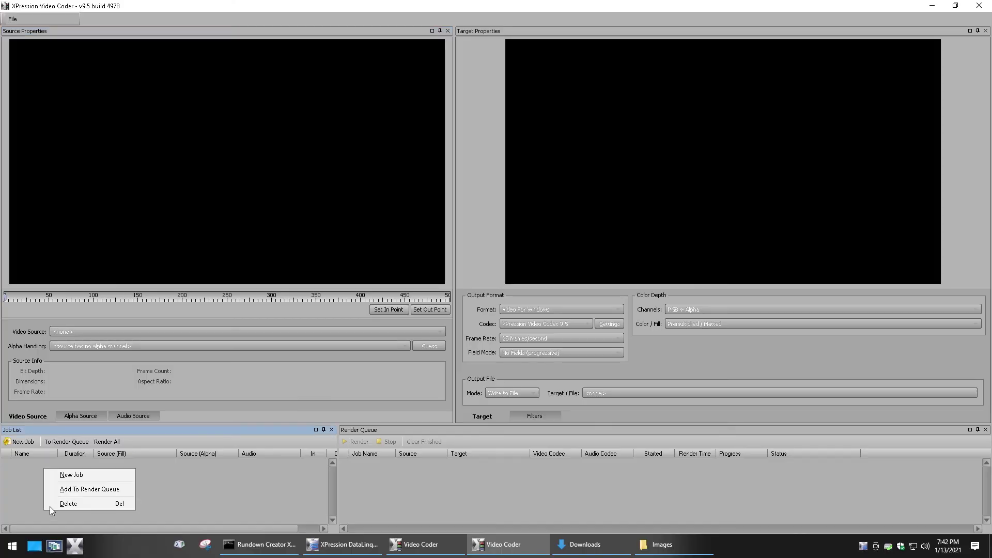
pyautogui.click(83, 475)
pyautogui.doubleClick(436, 186)
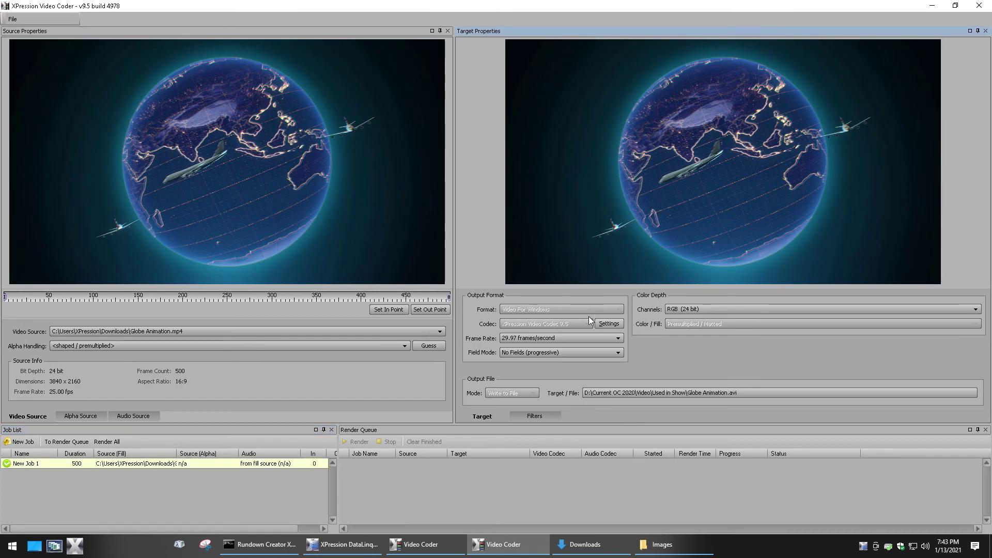
# - Add the Globe Animation job to the render queue and render it
pyautogui.rightClick(143, 463)
pyautogui.click(170, 484)
pyautogui.click(357, 441)
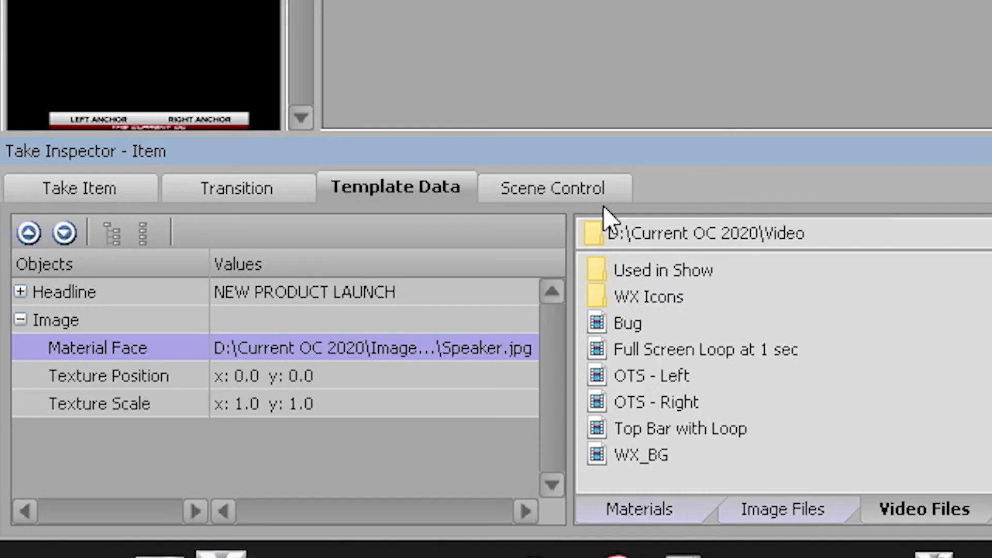
# - Back in XPression Prime, assign the rendered Globe Animation video from Video\Used in Show to the OTS-Left image's material face
pyautogui.doubleClick(721, 280)
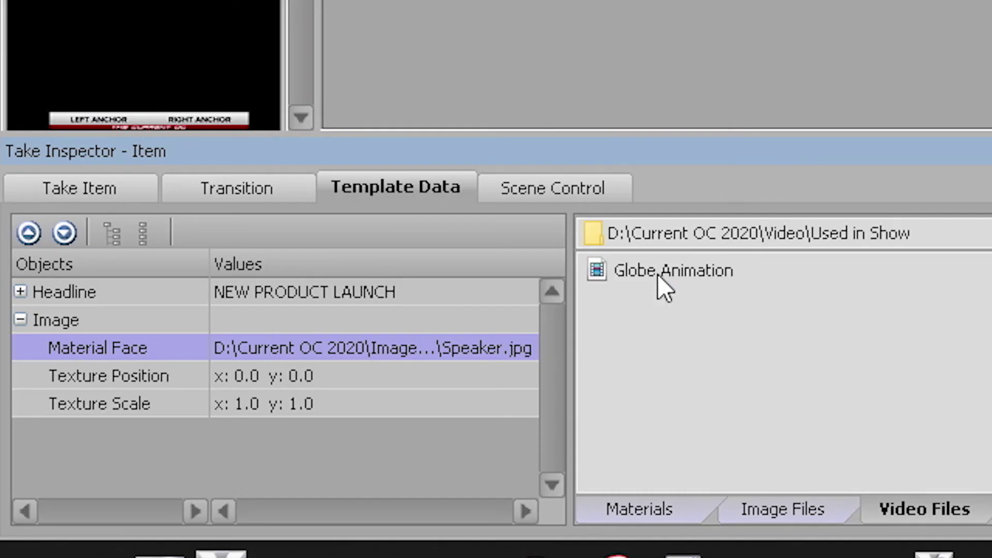
pyautogui.click(622, 282)
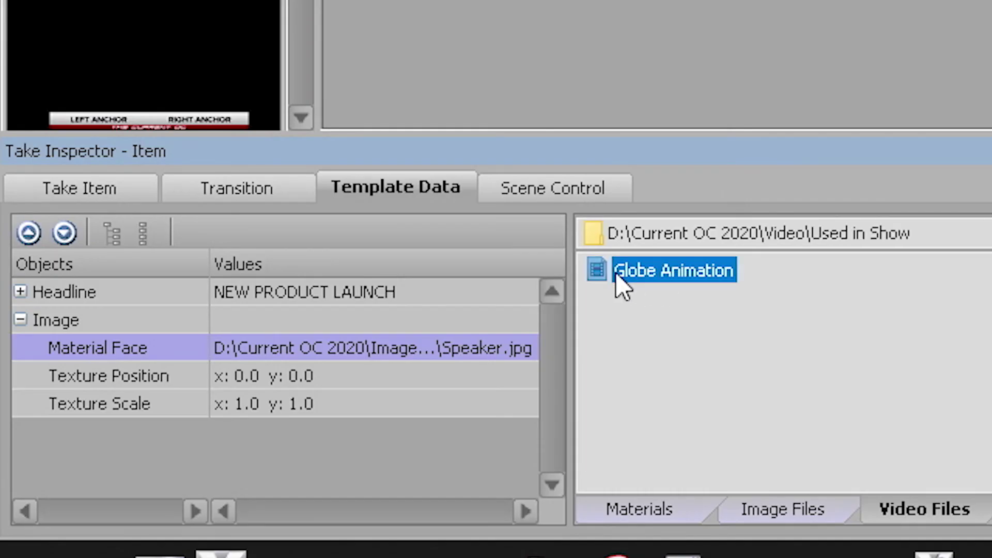
pyautogui.doubleClick(654, 277)
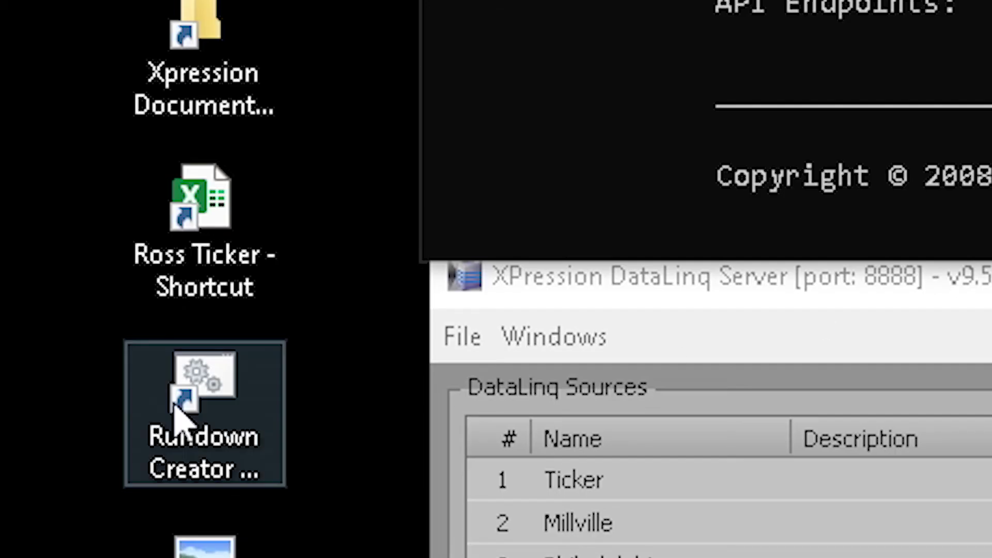
# - In the Ross Ticker Excel workbook, change the first ticker message in cell B2 to "Testing the Ticker" and save the file
pyautogui.doubleClick(207, 288)
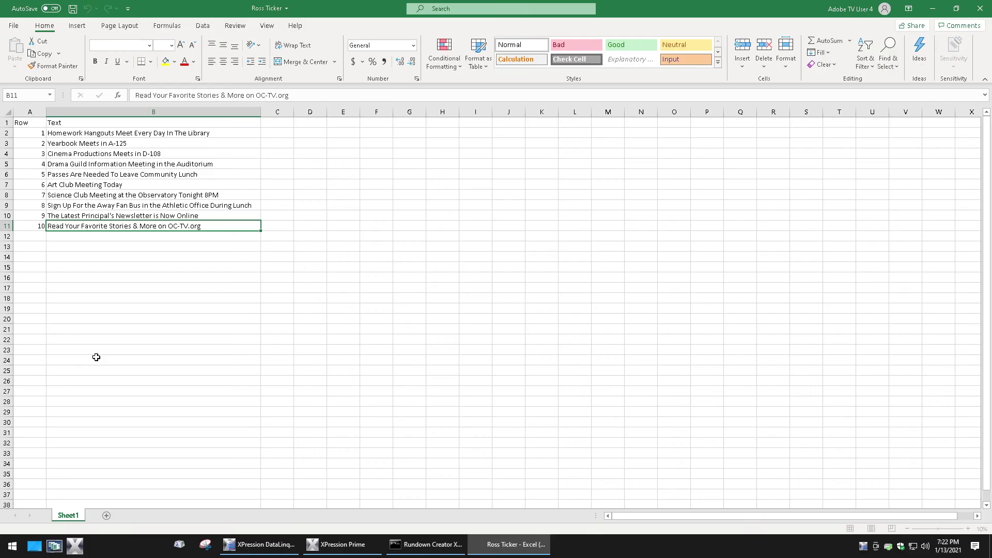
pyautogui.click(206, 132)
pyautogui.write('Testing the Ticker')
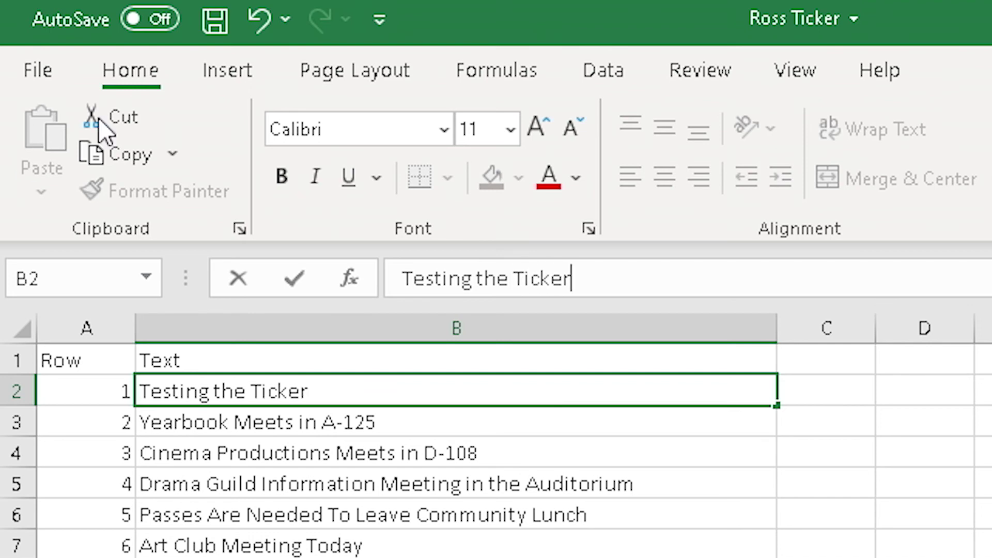
pyautogui.click(299, 283)
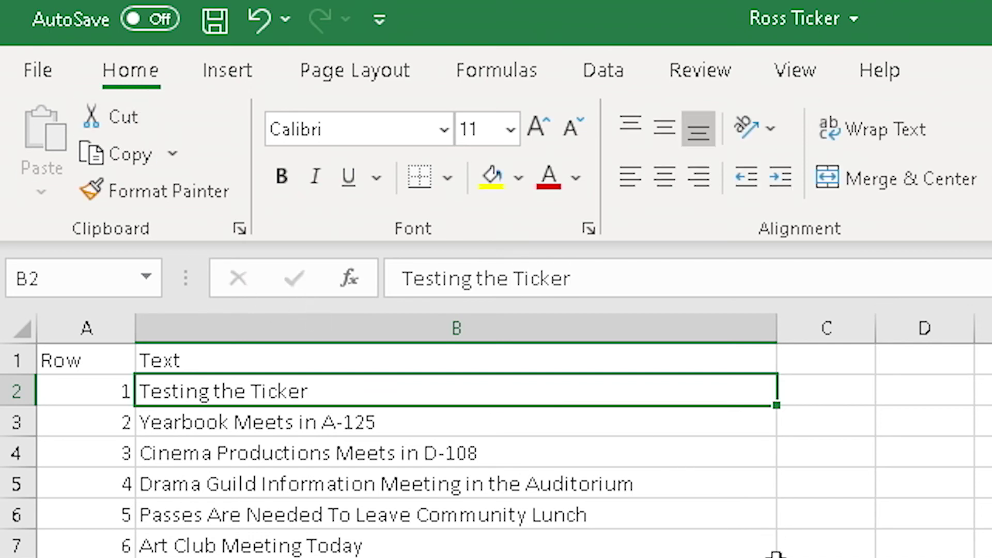
pyautogui.click(37, 72)
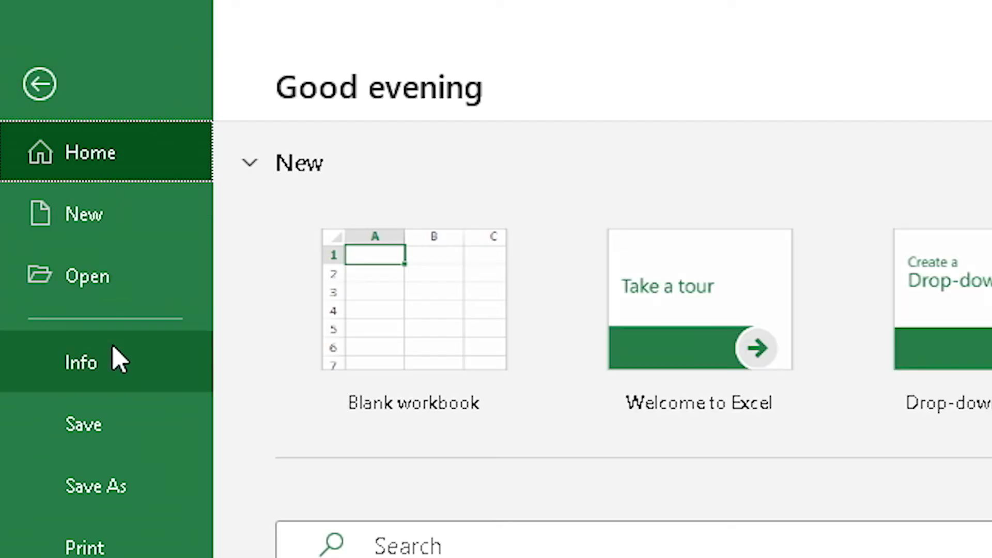
pyautogui.click(98, 429)
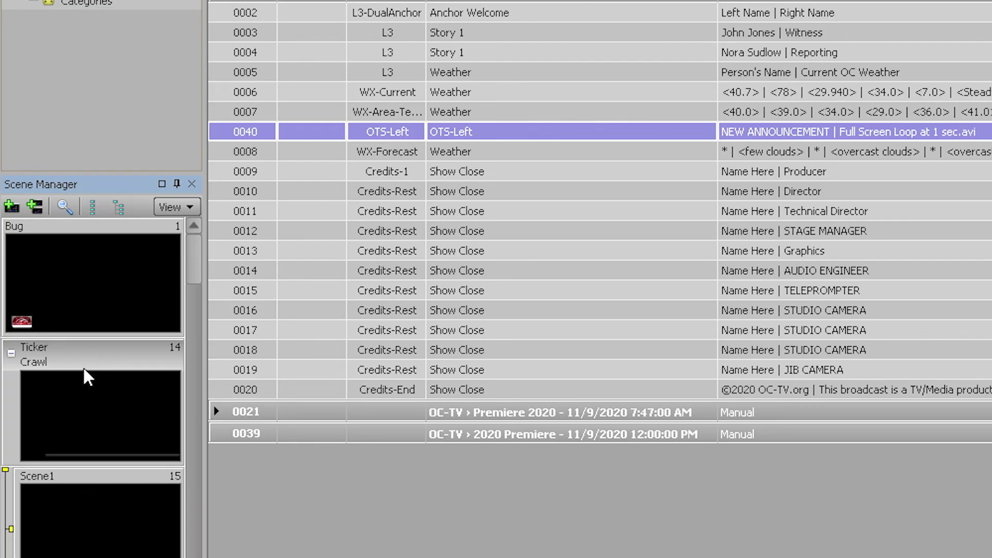
# - In XPression Prime, add the Ticker scene to the rundown near the OTS-Left take and play it in the preview
pyautogui.moveTo(84, 369); pyautogui.dragTo(395, 143)
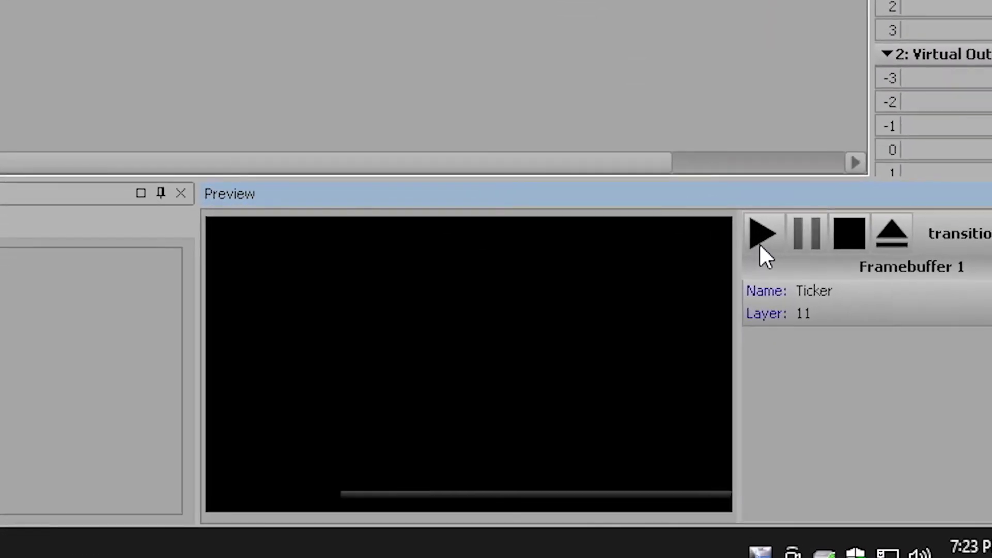
pyautogui.click(864, 421)
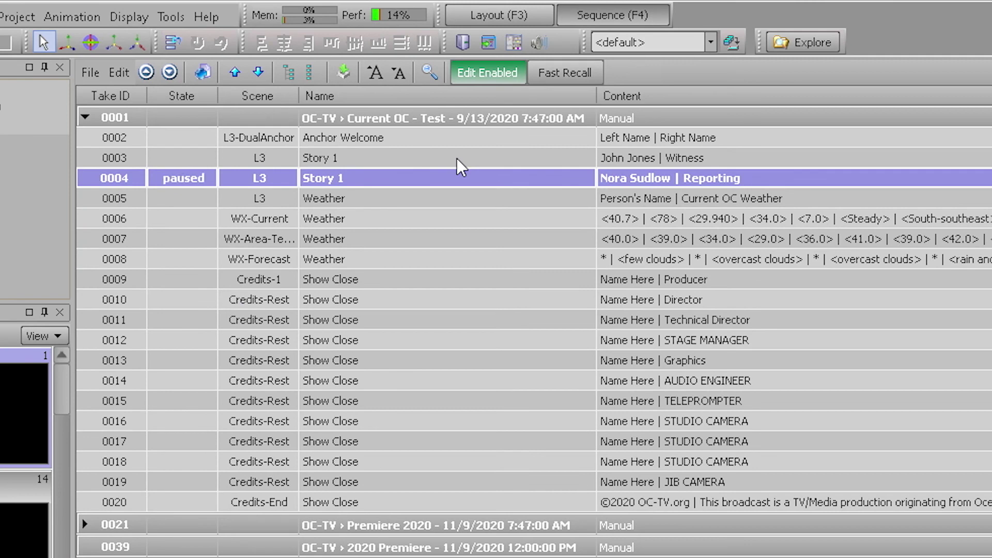
# - Take the Story 1 lower third 0004 online, followed by the WX-Current weather take 0006
pyautogui.press('KP_Enter')
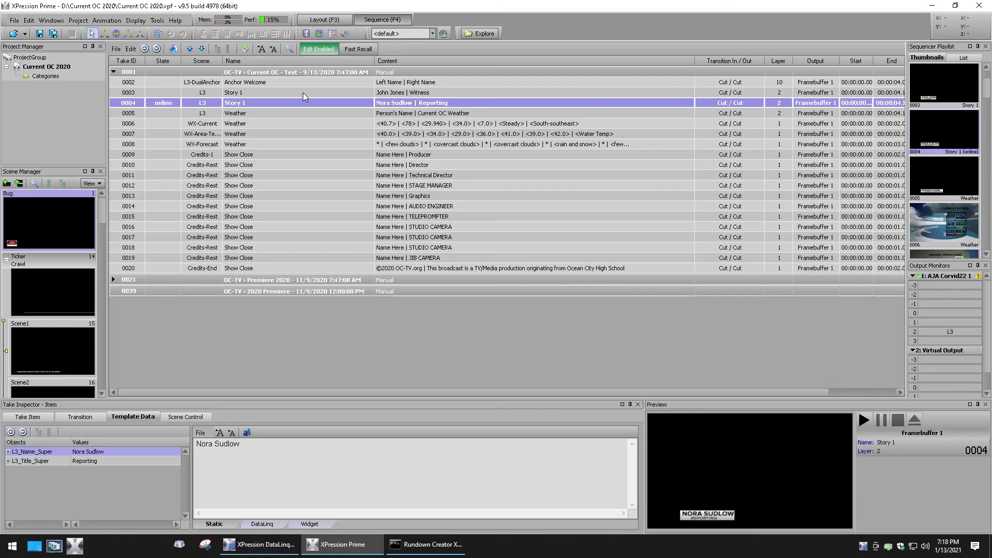
pyautogui.press('Down')
pyautogui.press('Down')
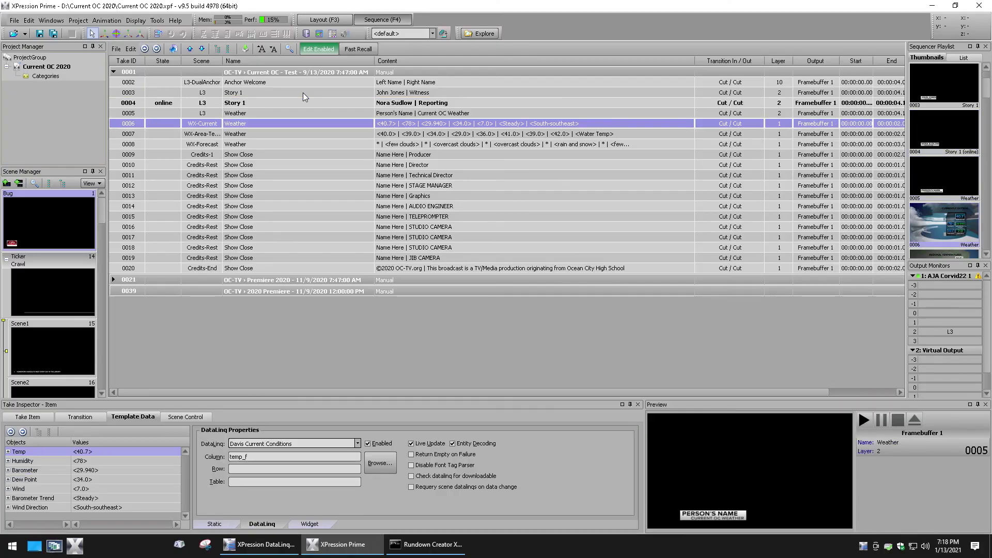
pyautogui.press('KP_Enter')
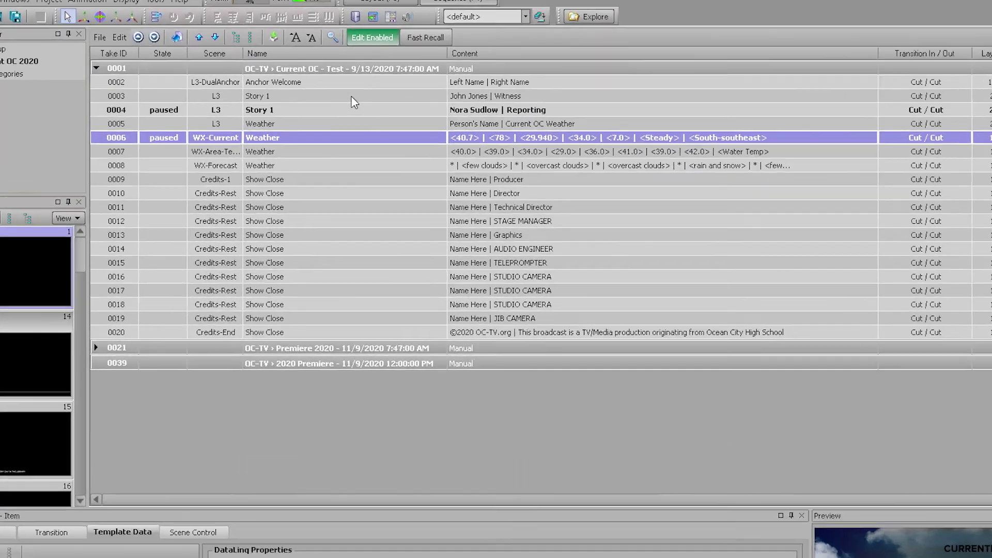
# - Return to the Story 1 lower-third take 0004 in the rundown
pyautogui.press('Up')
pyautogui.press('Up')
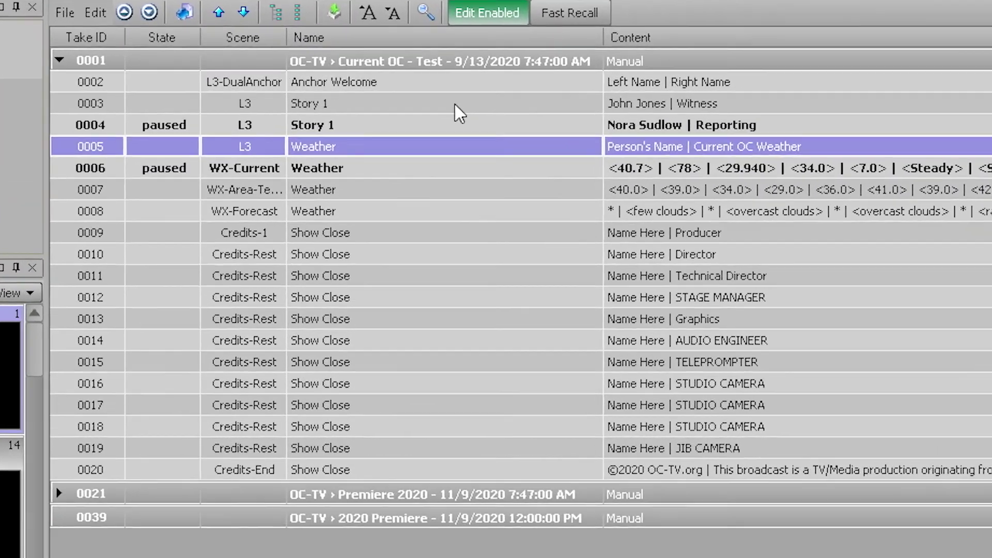